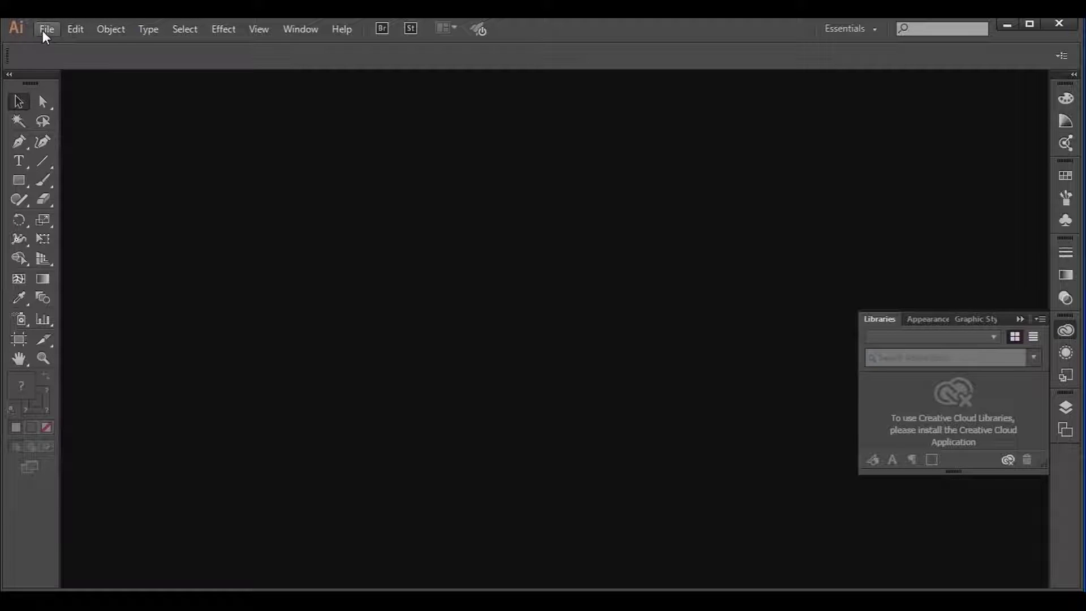
- Open the L2_start file from the Lesson02 folder
left_click(43, 32)
left_click(85, 84)
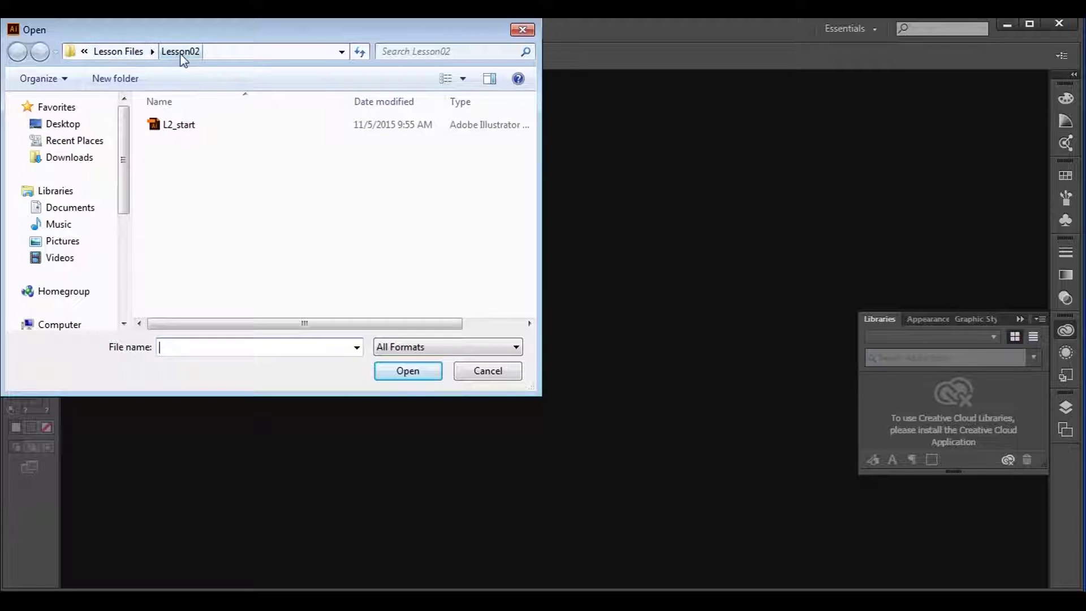
left_click(179, 127)
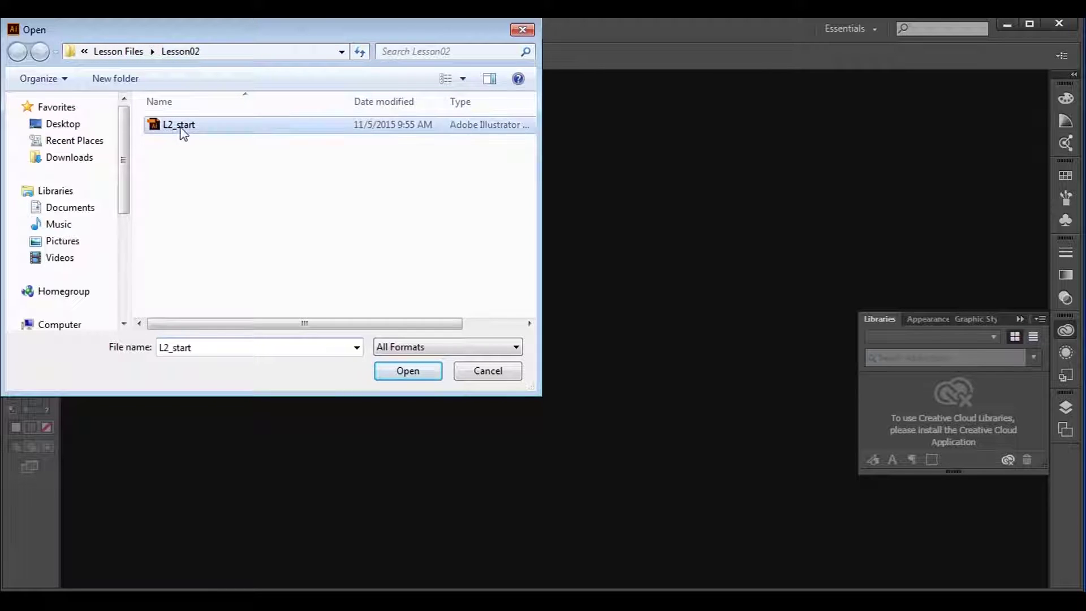
left_click(408, 371)
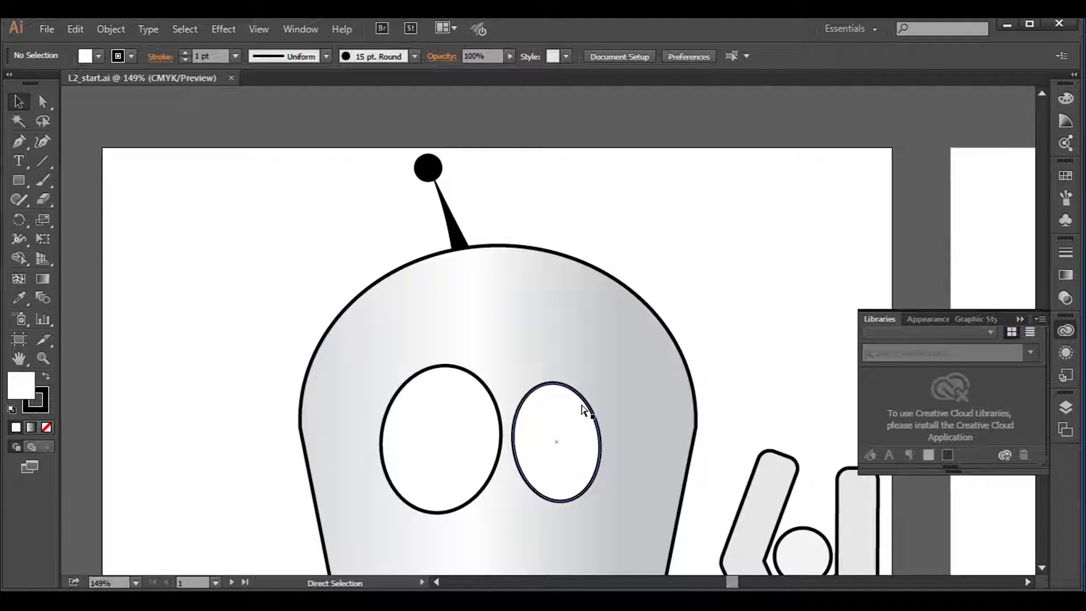
- Zoom out with Ctrl+minus so both artboards and the whole robot are visible
key("ctrl+minus")
key("ctrl+minus")
key("ctrl+minus")
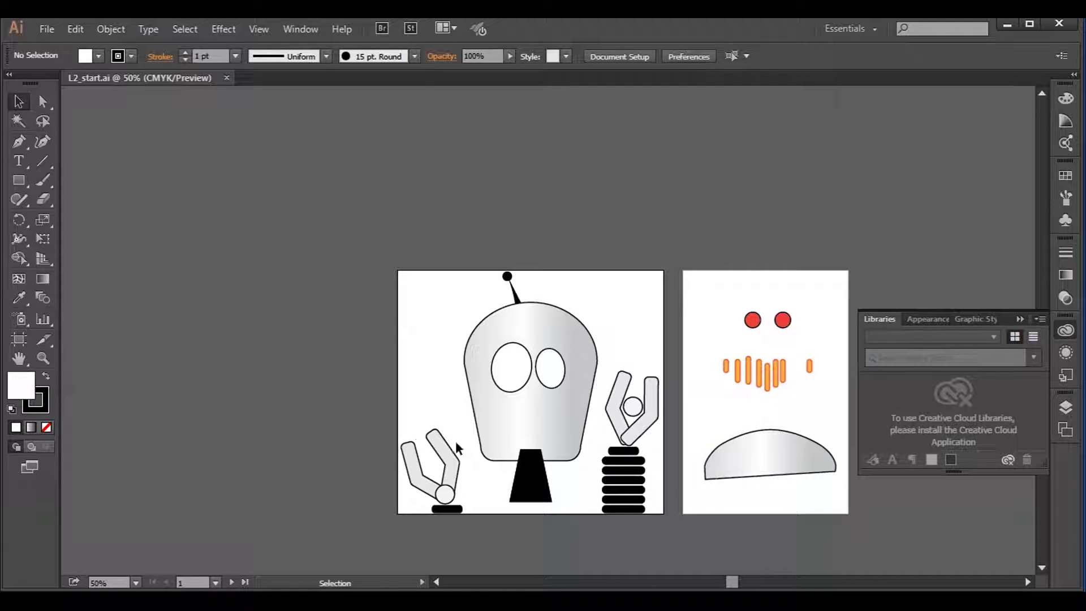
left_click(44, 103)
left_click(19, 103)
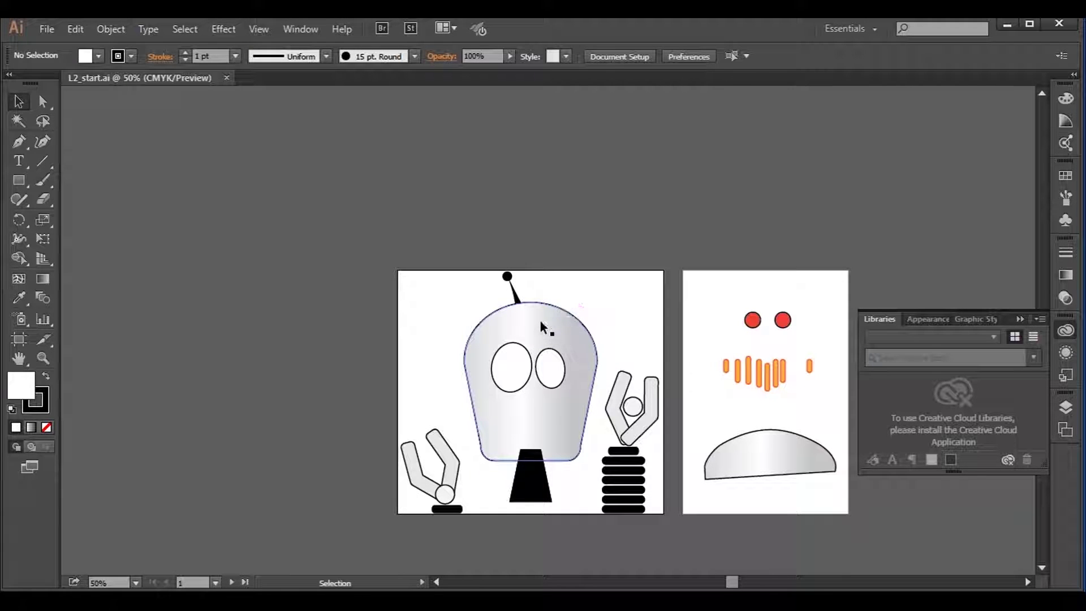
left_click(518, 296)
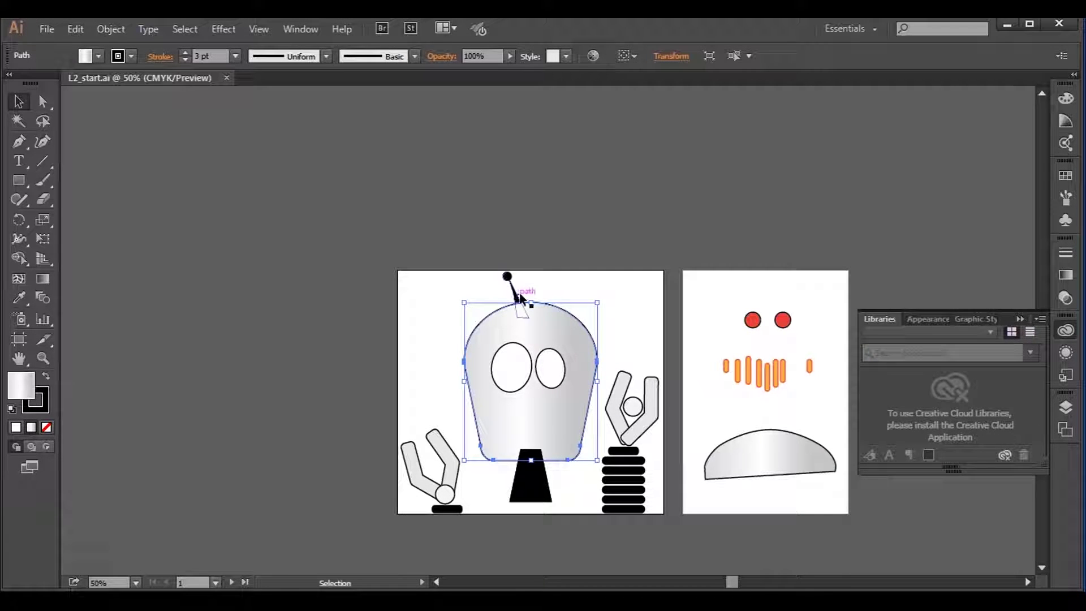
left_click(752, 319)
left_click(577, 356)
left_click_drag(577, 356, 647, 192)
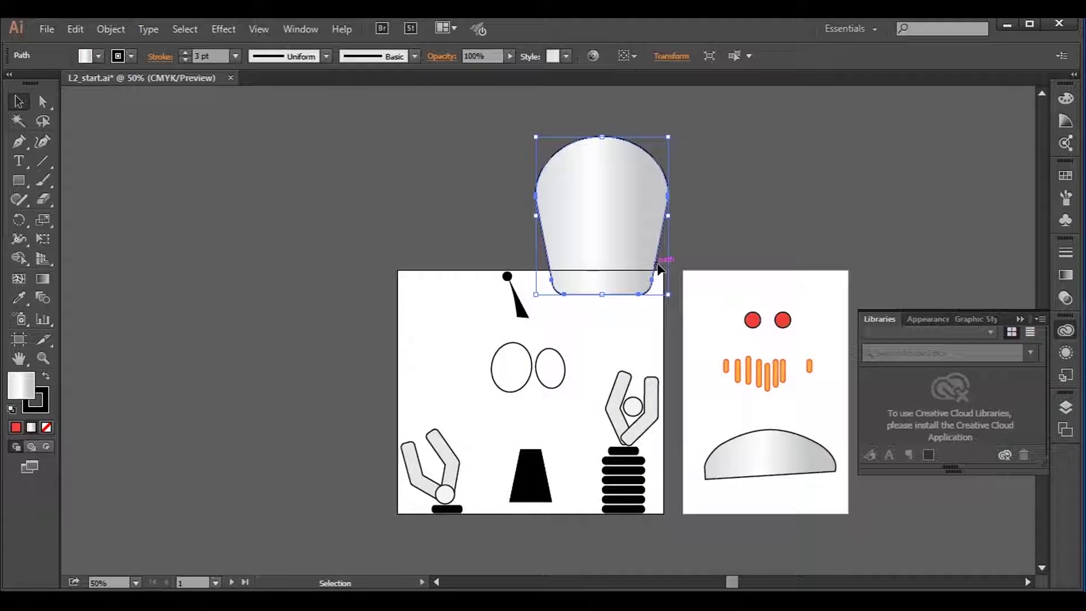
key("ctrl+z")
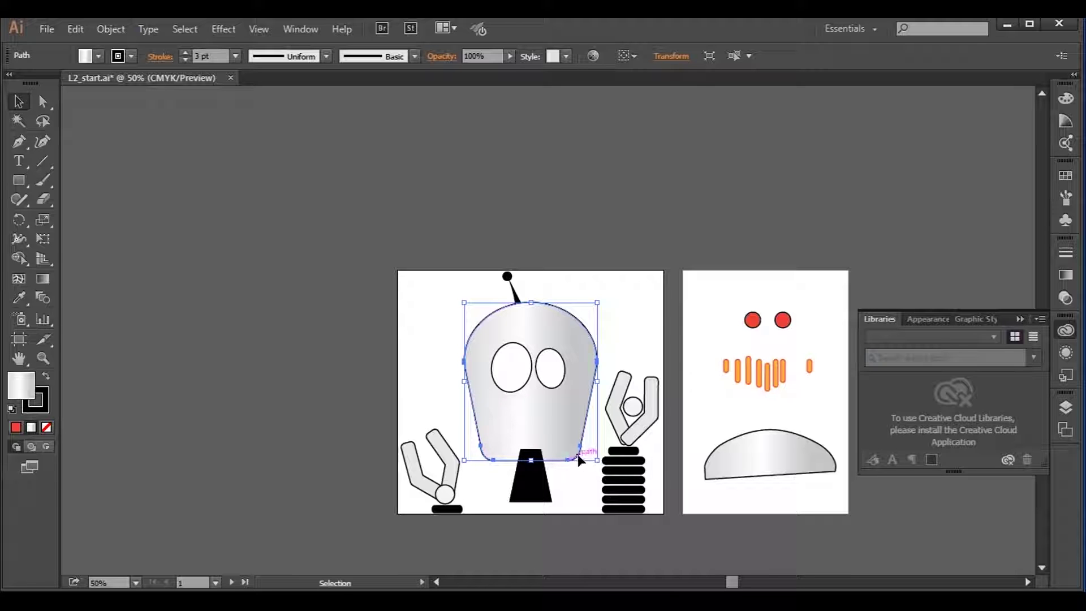
left_click(735, 371)
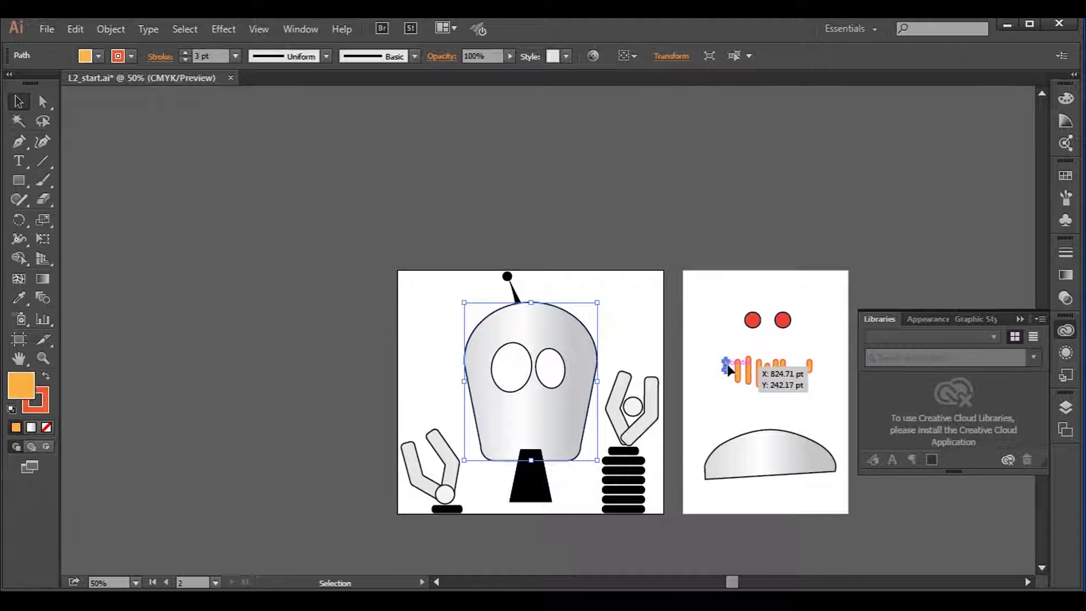
left_click(742, 469)
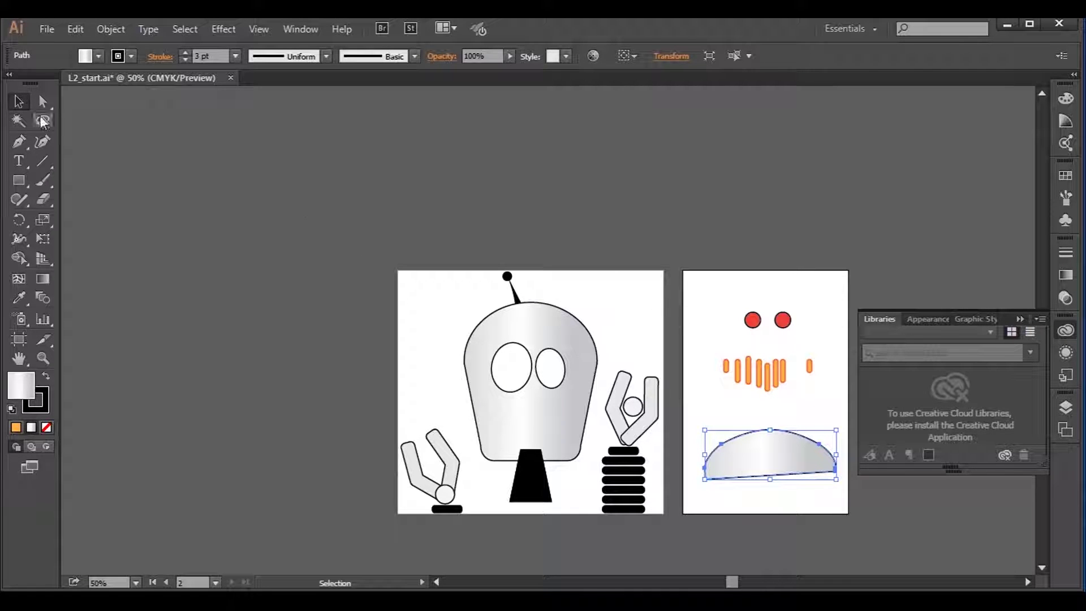
left_click(42, 105)
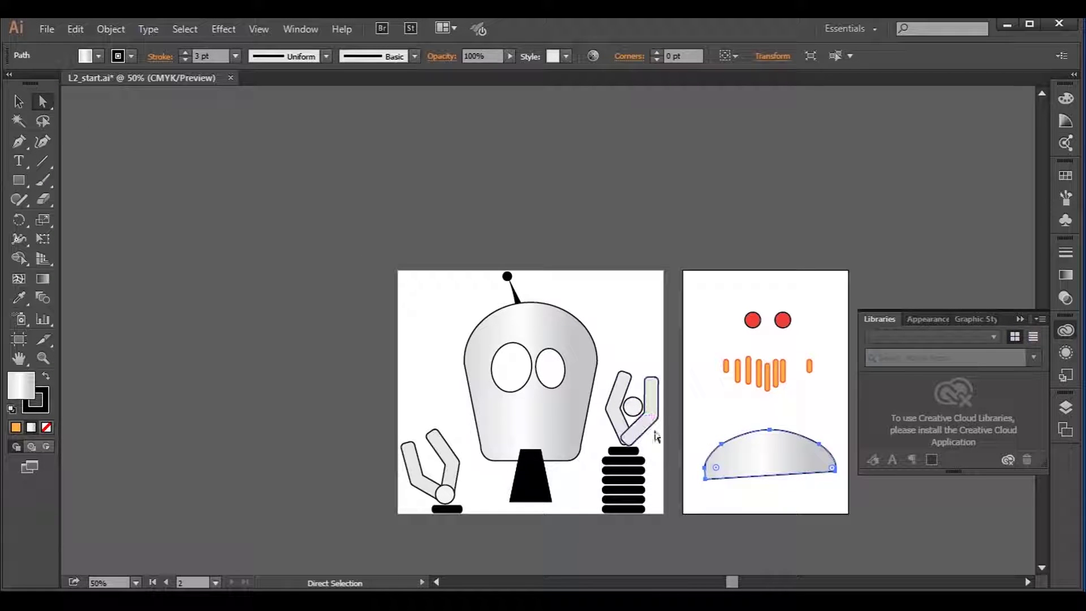
left_click(724, 445)
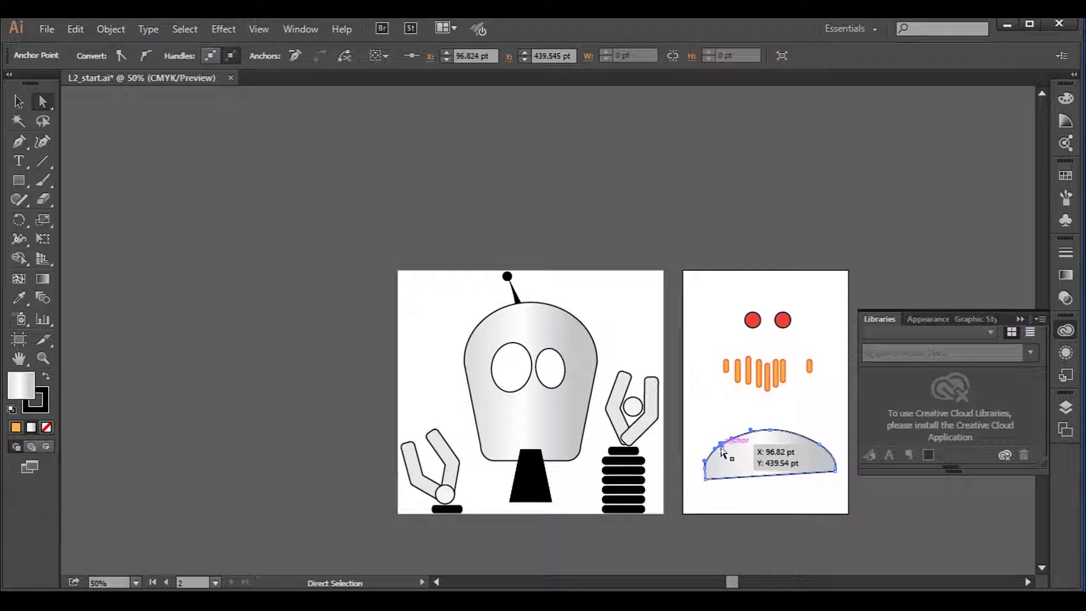
left_click_drag(723, 445, 712, 419)
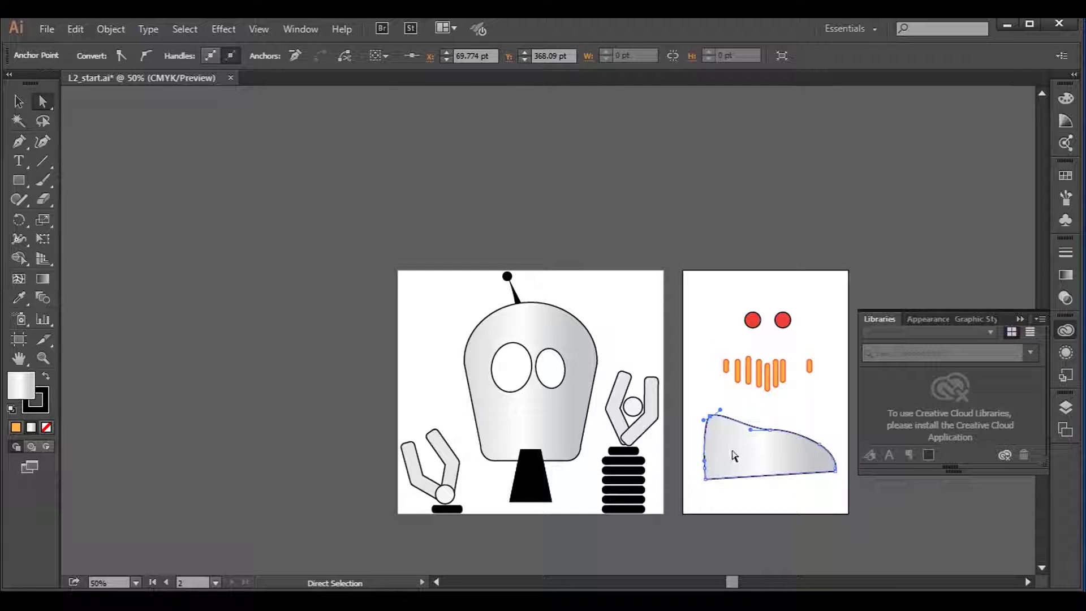
key("ctrl+z")
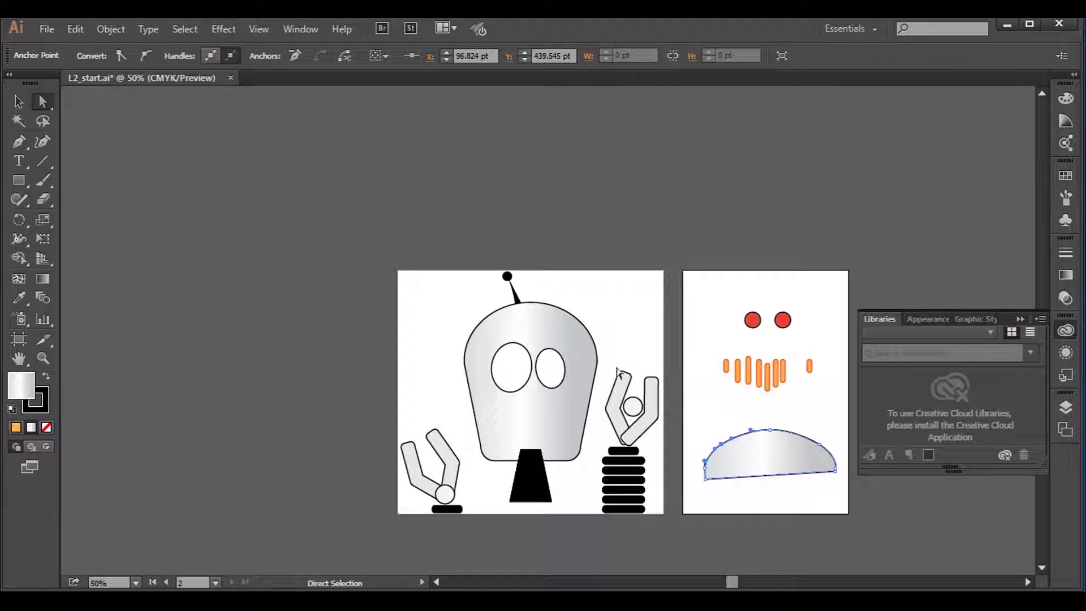
left_click(570, 338)
left_click_drag(530, 303, 544, 244)
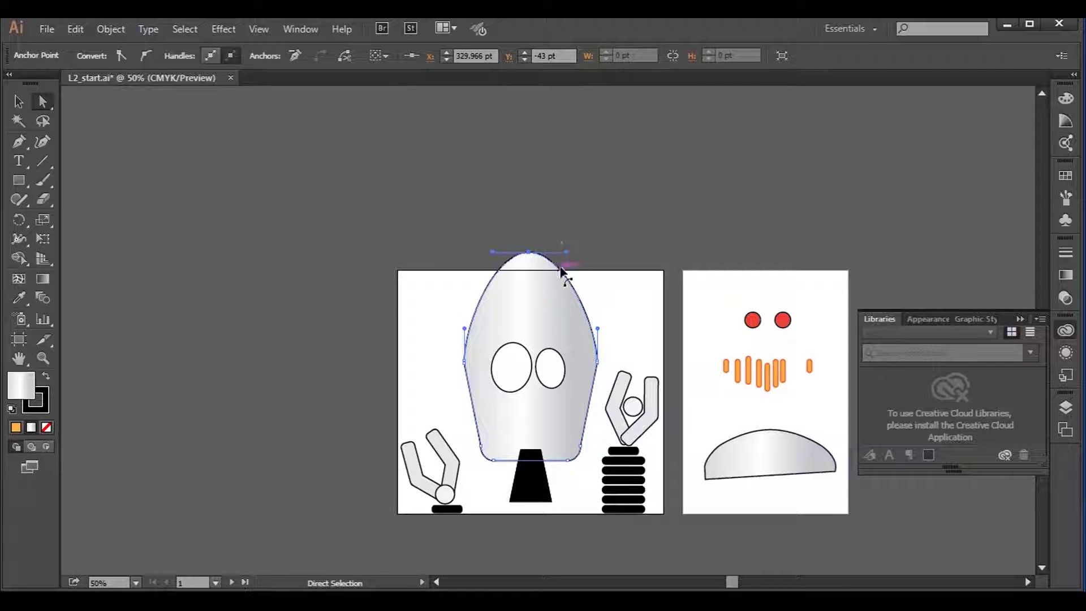
key("ctrl+z")
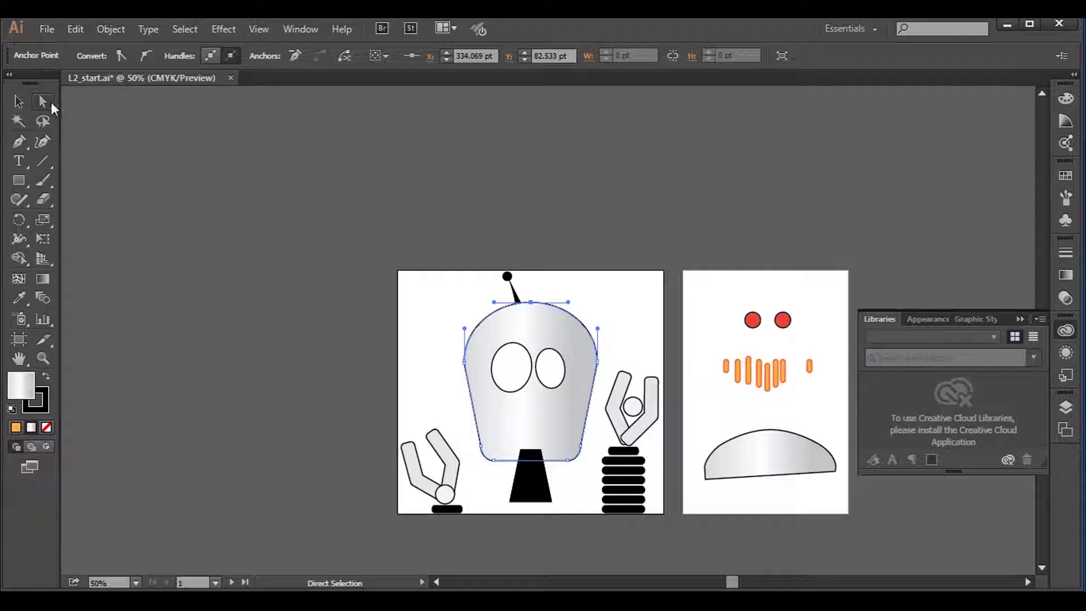
left_click_drag(46, 101, 114, 121)
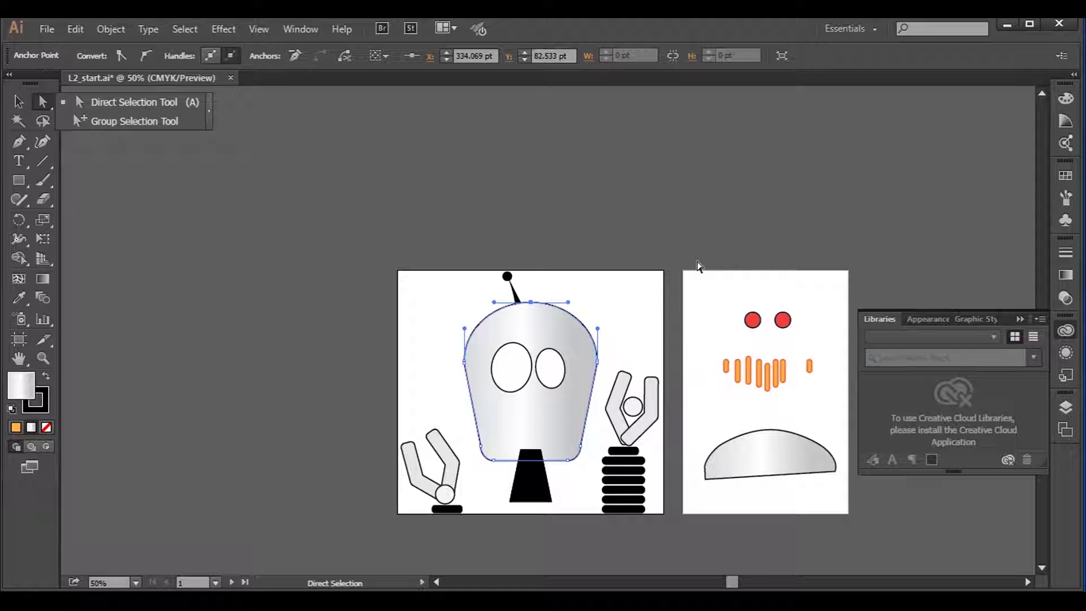
- Marquee-select the orange mouth bars and group them with Object > Group
left_click(709, 345)
left_click_drag(827, 403, 687, 311)
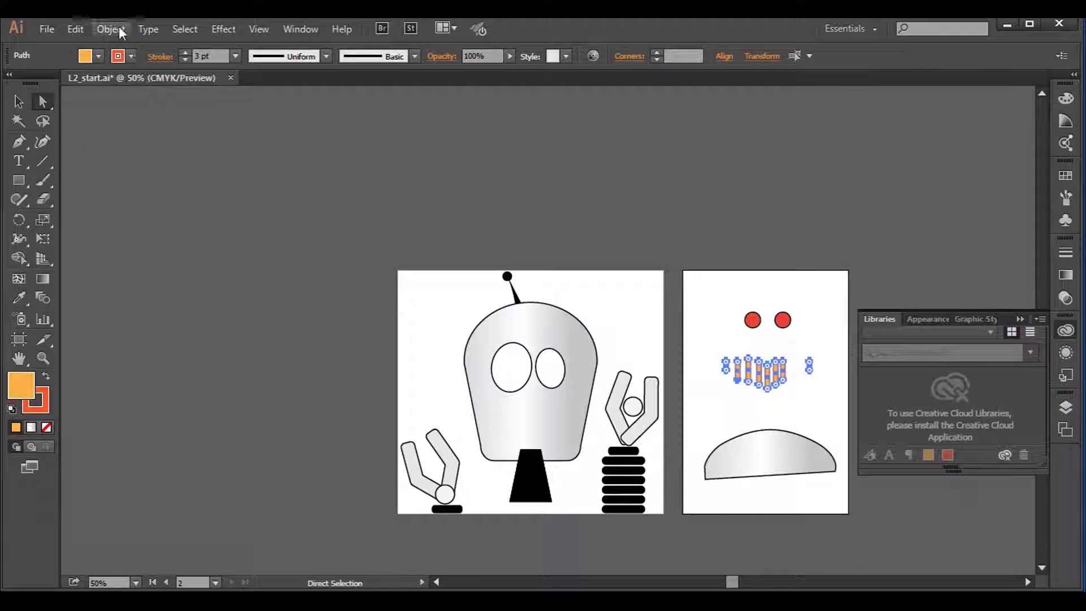
left_click(119, 29)
left_click(171, 83)
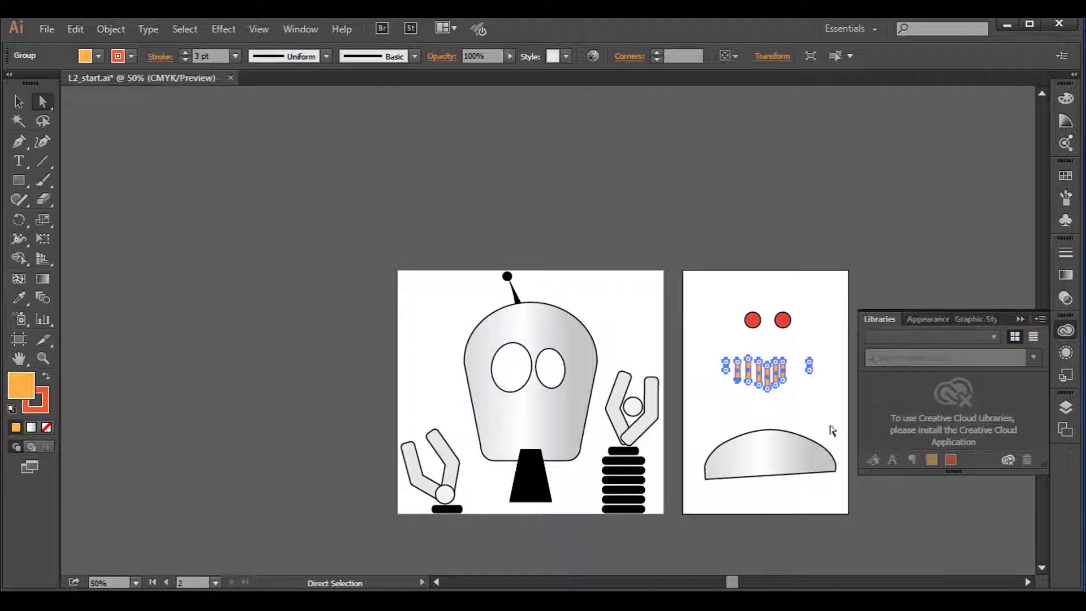
- Test-move the bar group, undo the move, and switch to the Group Selection Tool
left_click(795, 405)
left_click(19, 101)
left_click(762, 372)
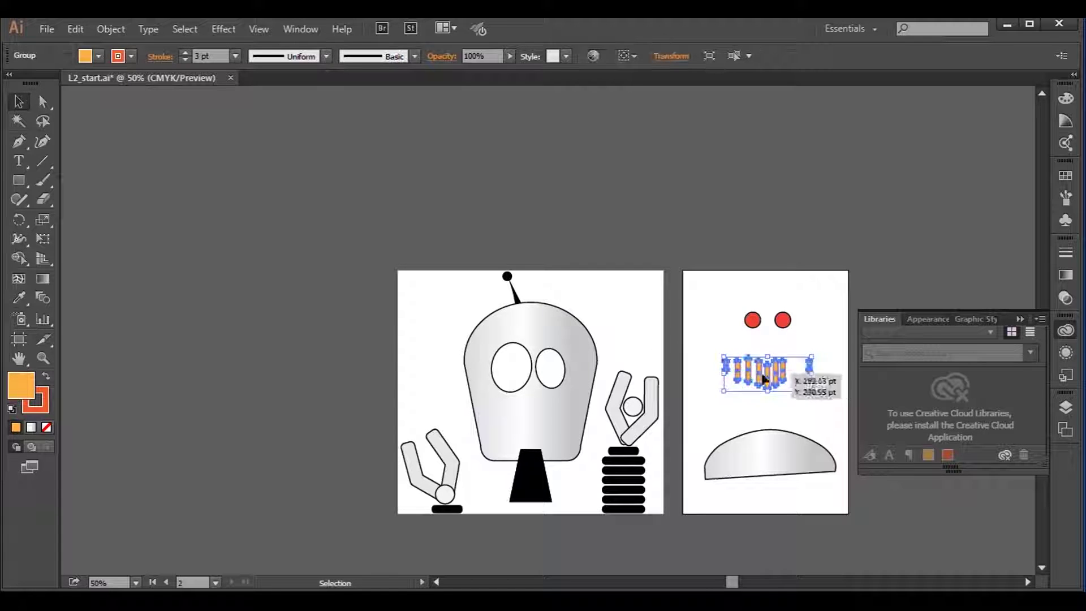
left_click_drag(761, 372, 710, 281)
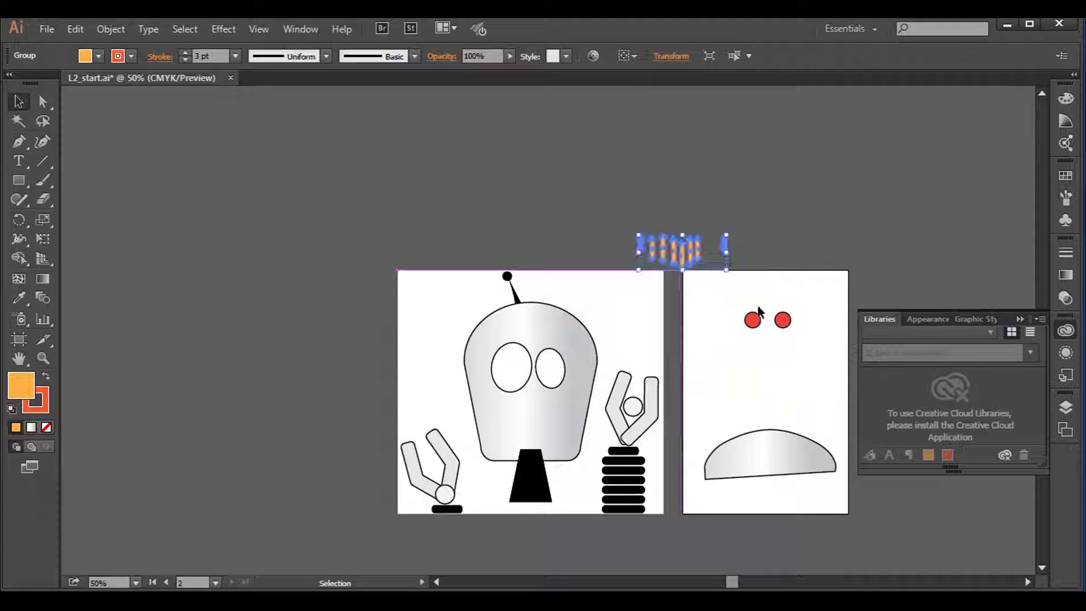
key("ctrl+z")
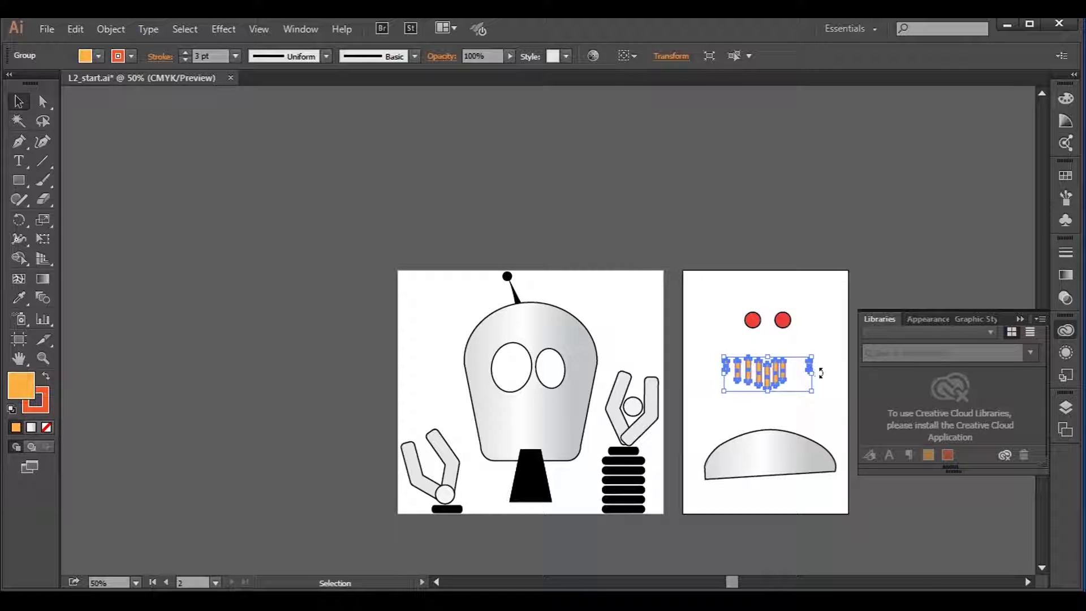
left_click(836, 424)
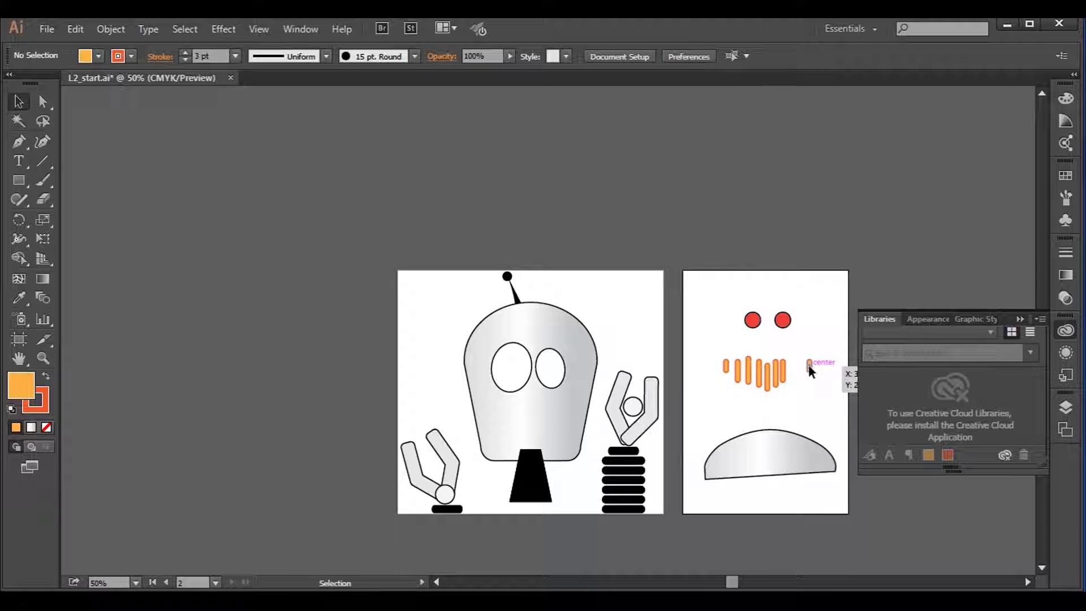
left_click(727, 366)
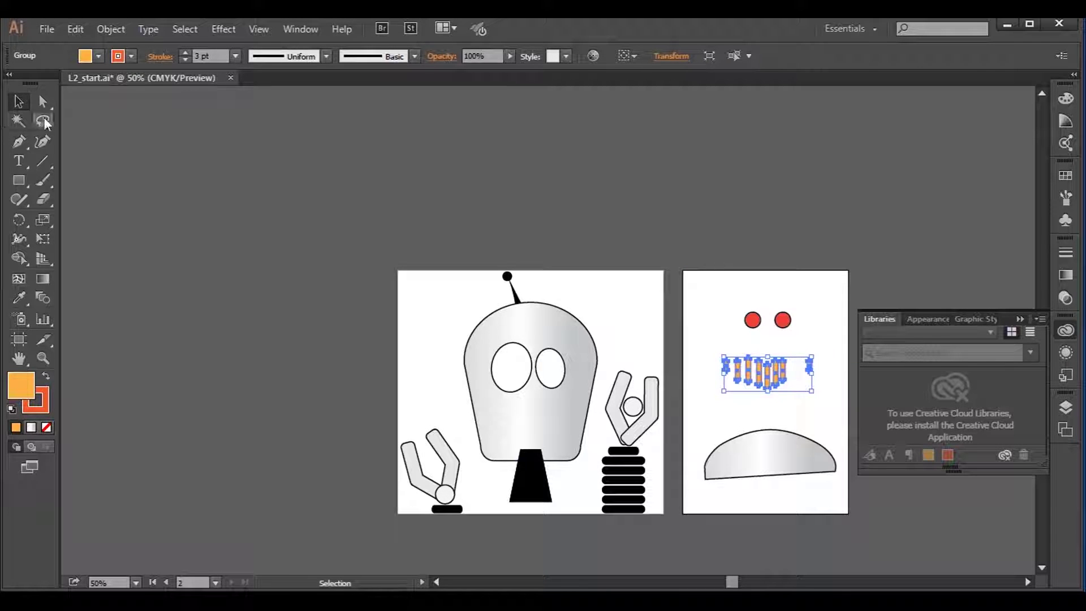
left_click(44, 104)
left_click_drag(46, 107, 103, 126)
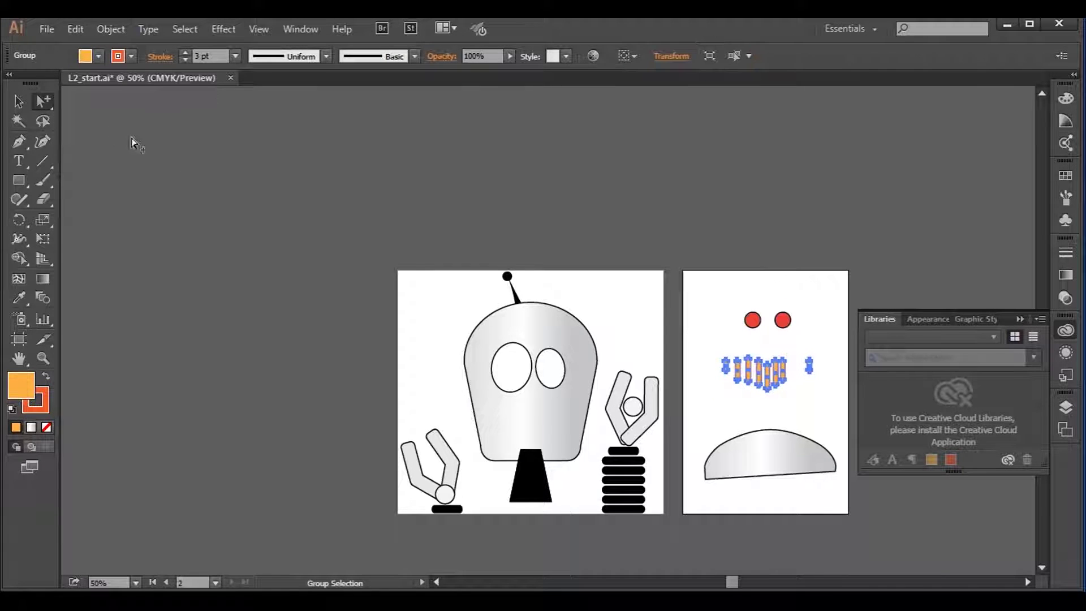
left_click(726, 422)
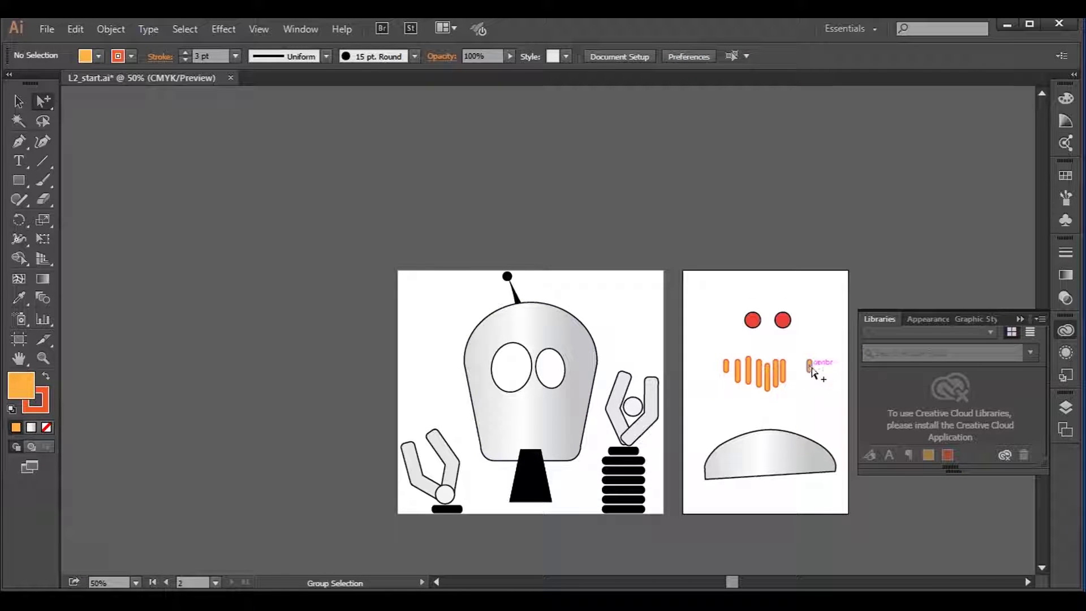
left_click(814, 374)
mouse_move(817, 376)
left_mouse_down()
mouse_move(853, 372)
mouse_move(799, 366)
left_mouse_up()
left_click(738, 369)
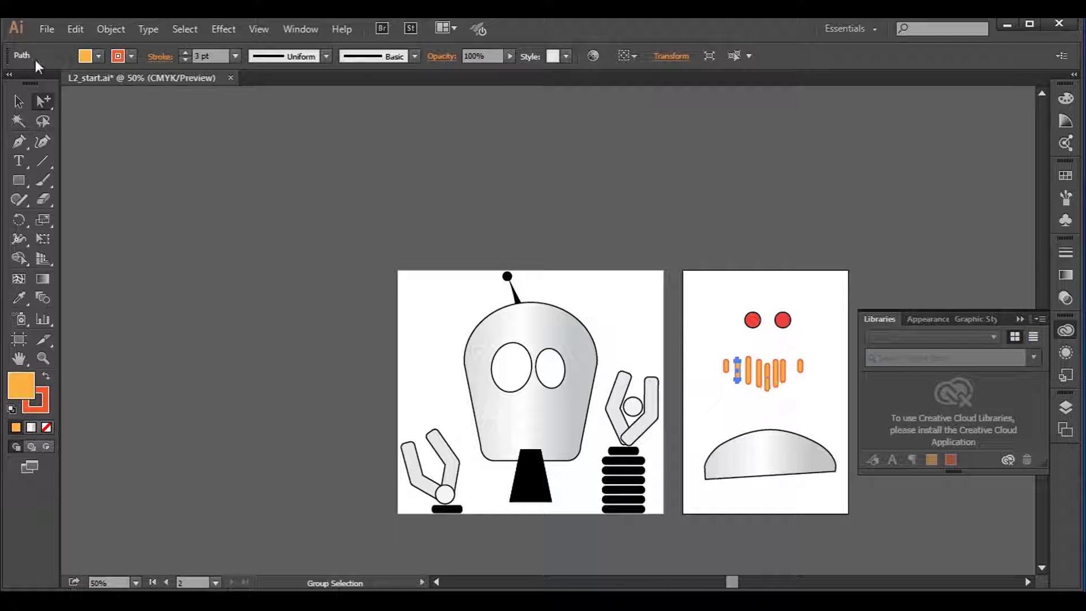
left_click(111, 29)
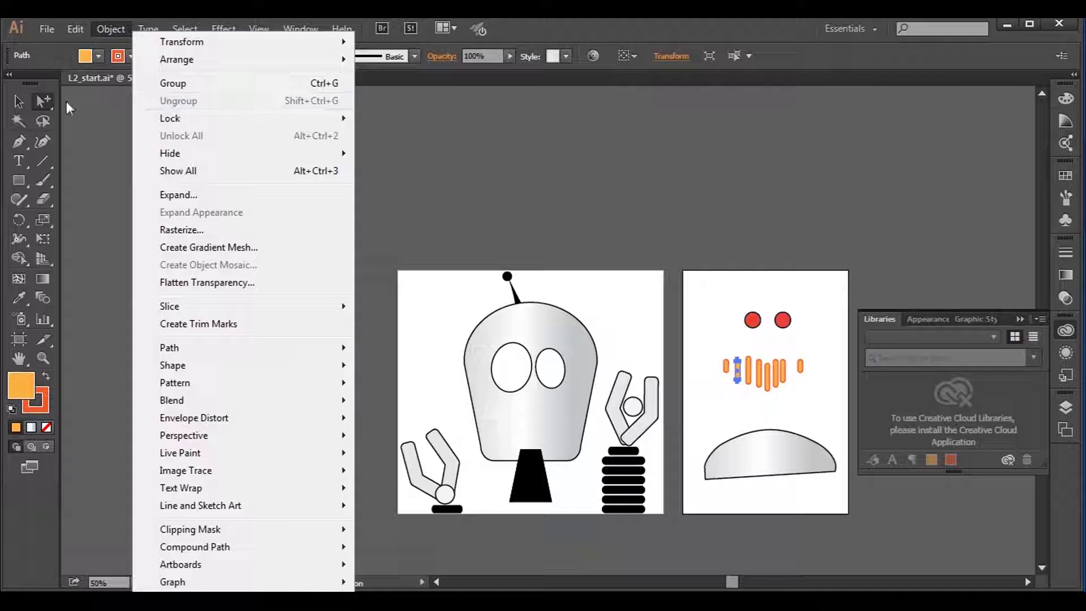
left_click(28, 105)
left_click(783, 394)
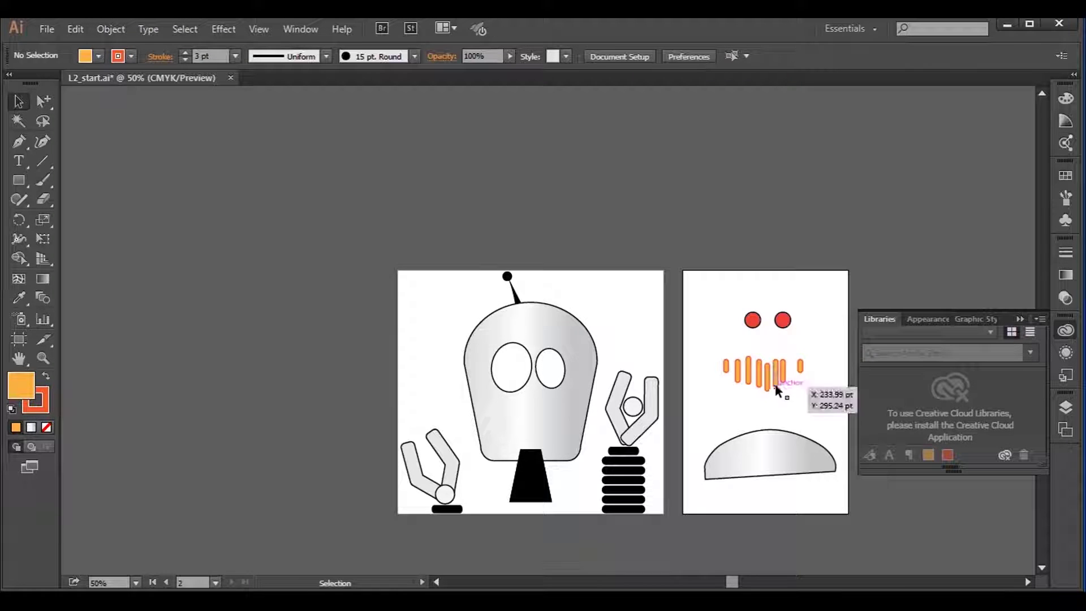
left_click(761, 374)
left_click(104, 34)
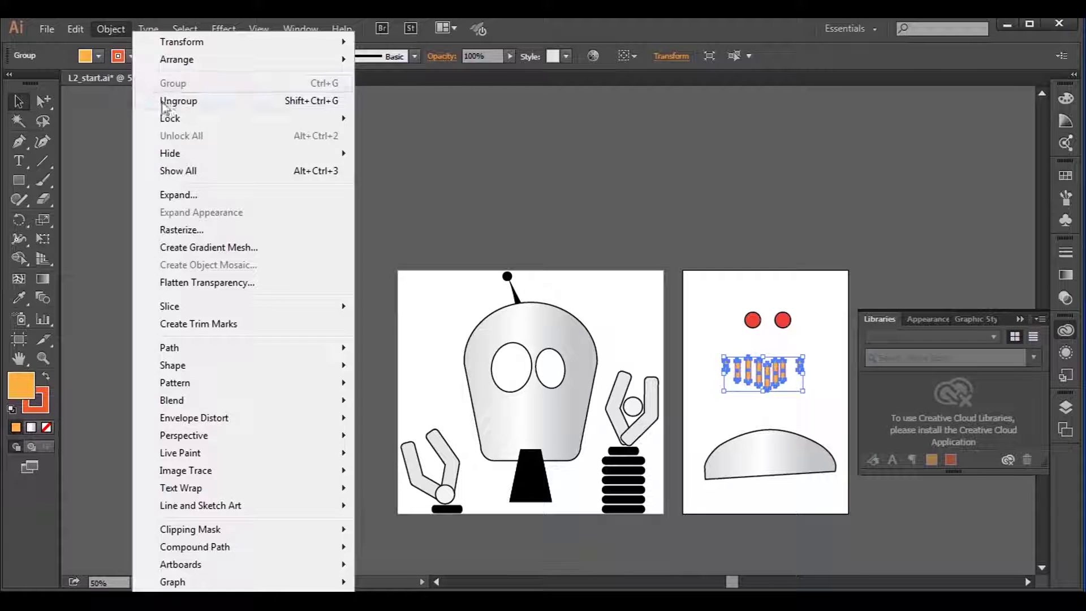
left_click(171, 101)
left_click(779, 409)
left_click(776, 373)
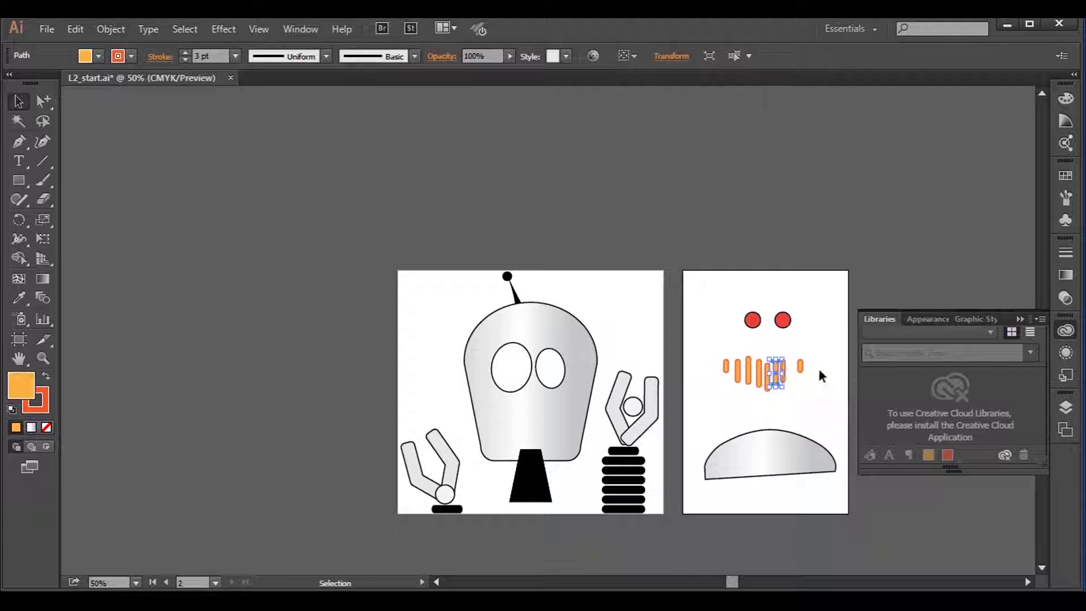
left_click(819, 399)
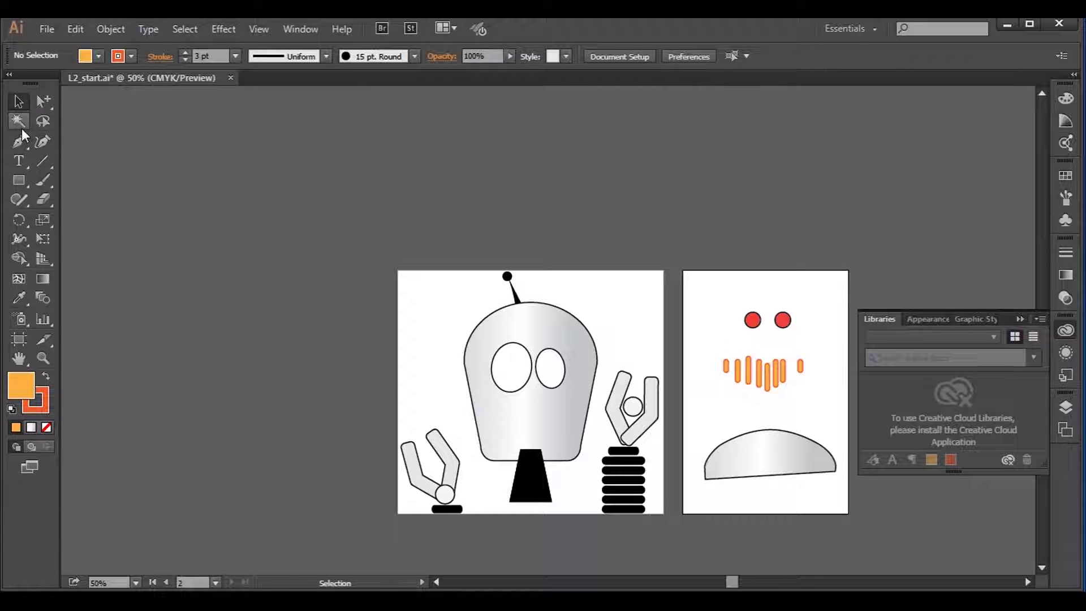
- With the Magic Wand, select same-fill objects: mouth bars, eyes, head, then every black shape
key("v")
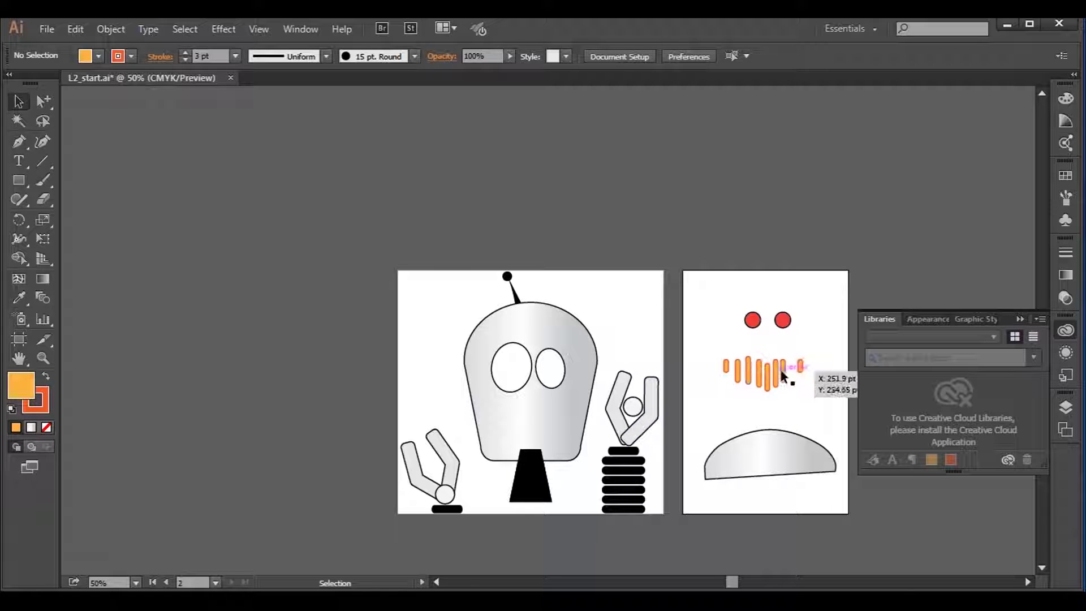
left_click(25, 122)
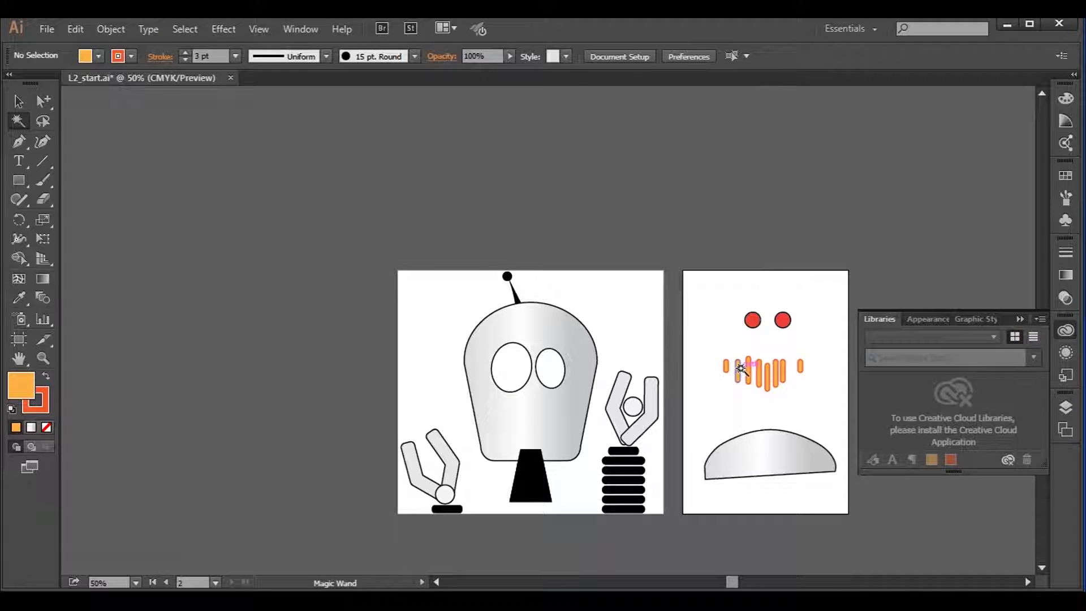
left_click(741, 369)
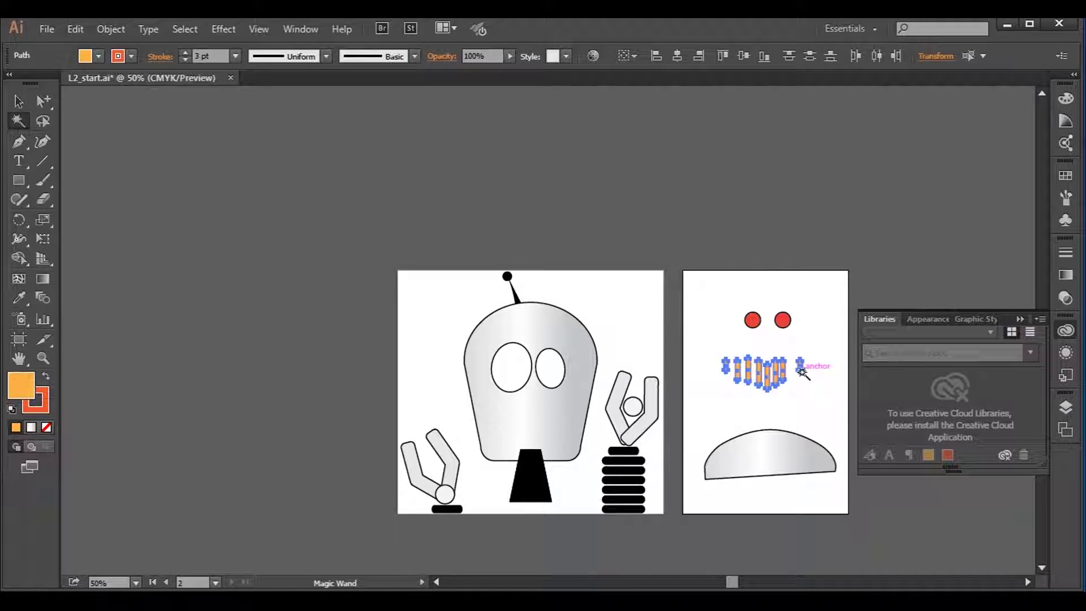
left_click(751, 321)
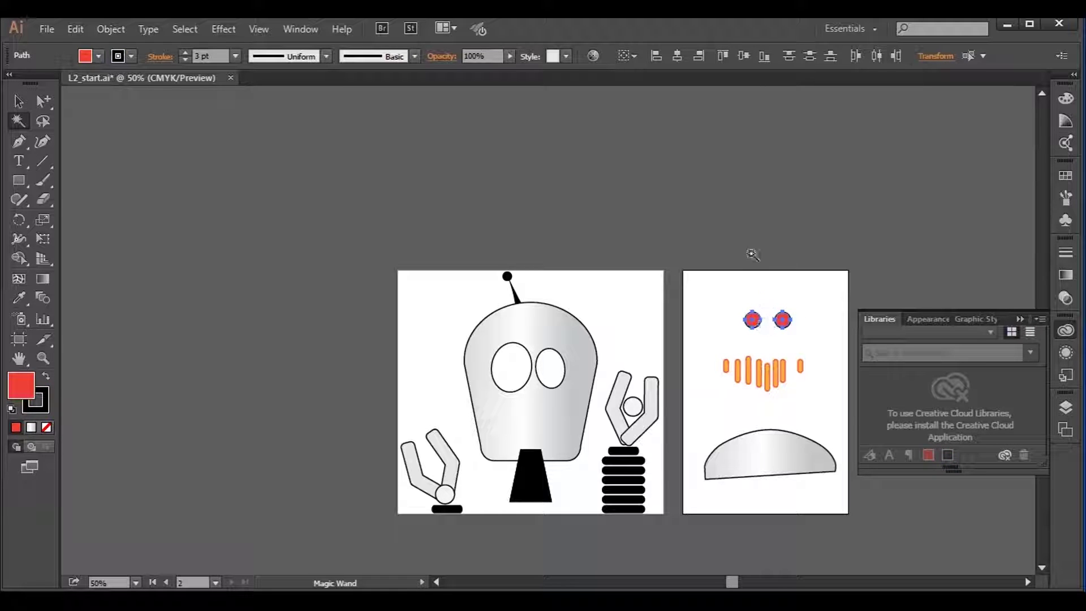
left_click(551, 404)
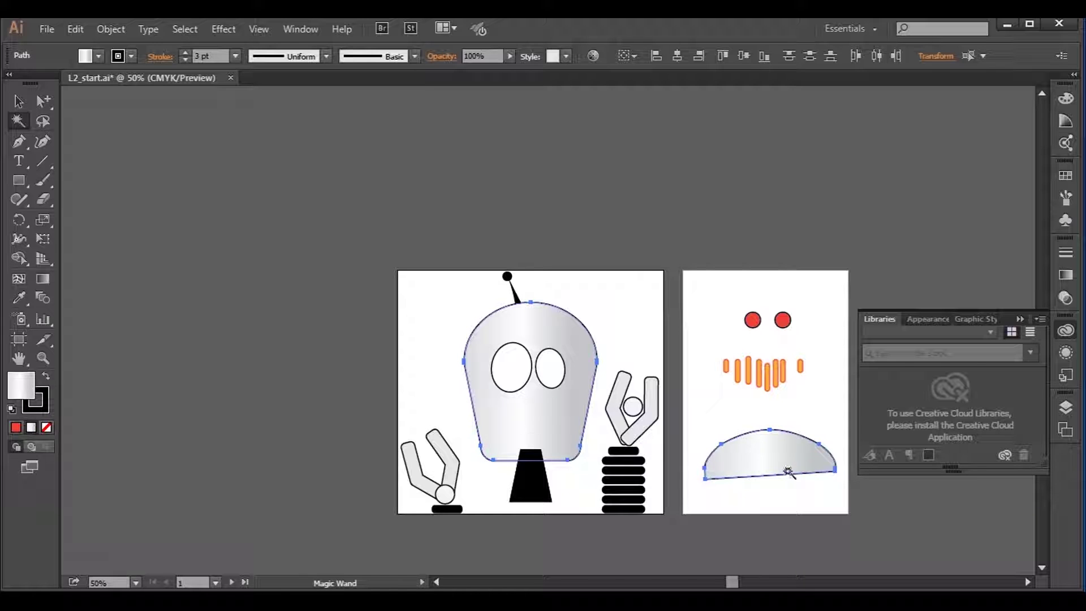
left_click(537, 485)
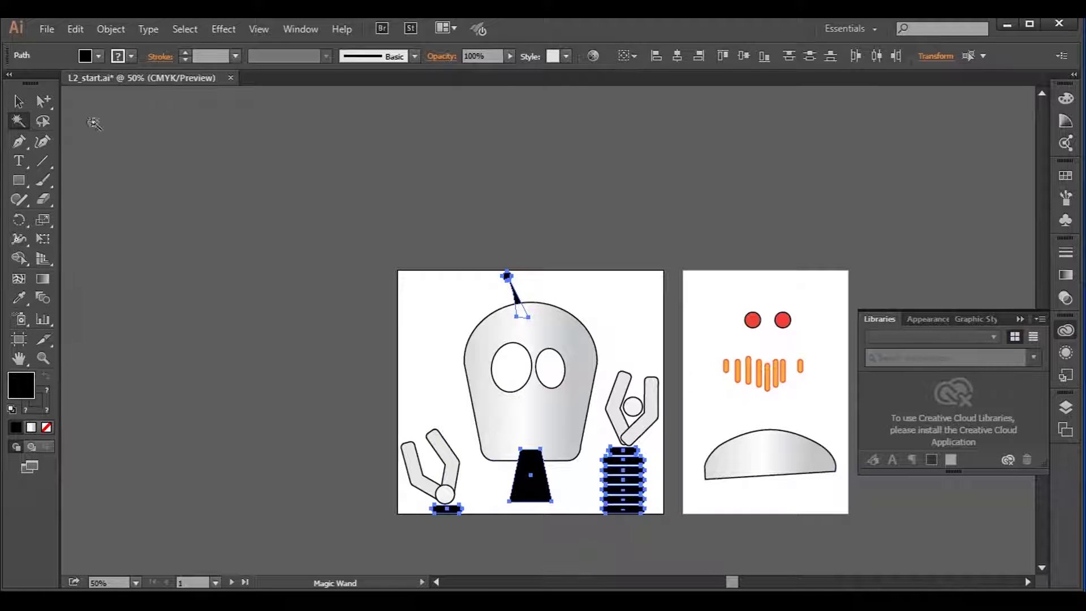
- Lasso-select the right red eye and the mouth bars beneath it
left_click(51, 121)
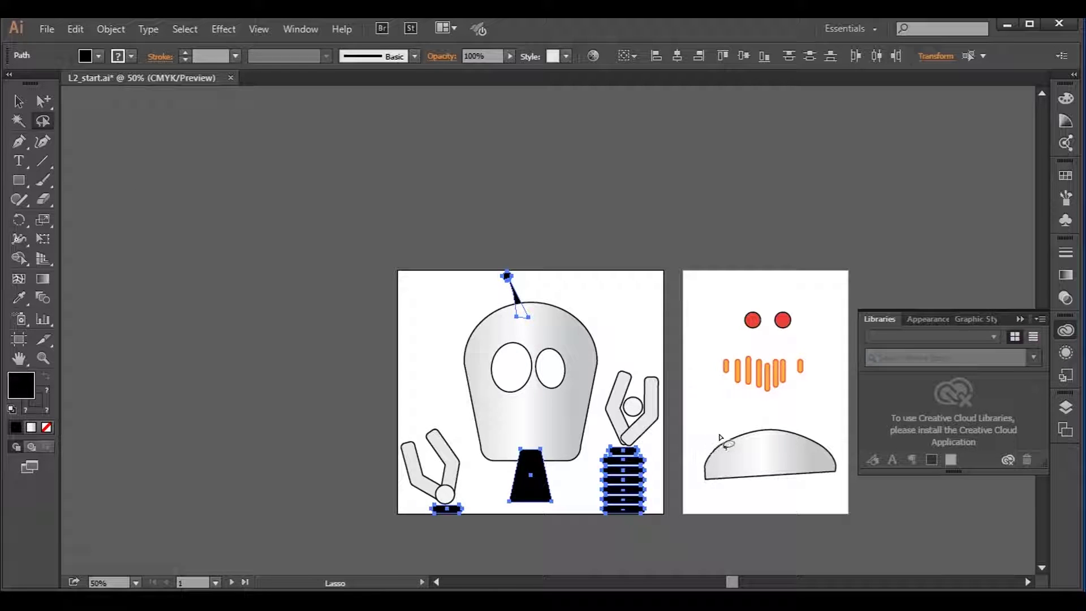
mouse_move(726, 402)
left_mouse_down()
mouse_move(711, 358)
mouse_move(735, 342)
mouse_move(799, 348)
mouse_move(814, 373)
mouse_move(725, 406)
left_mouse_up()
mouse_move(795, 390)
left_mouse_down()
mouse_move(790, 359)
mouse_move(769, 356)
mouse_move(773, 388)
mouse_move(792, 403)
left_mouse_up()
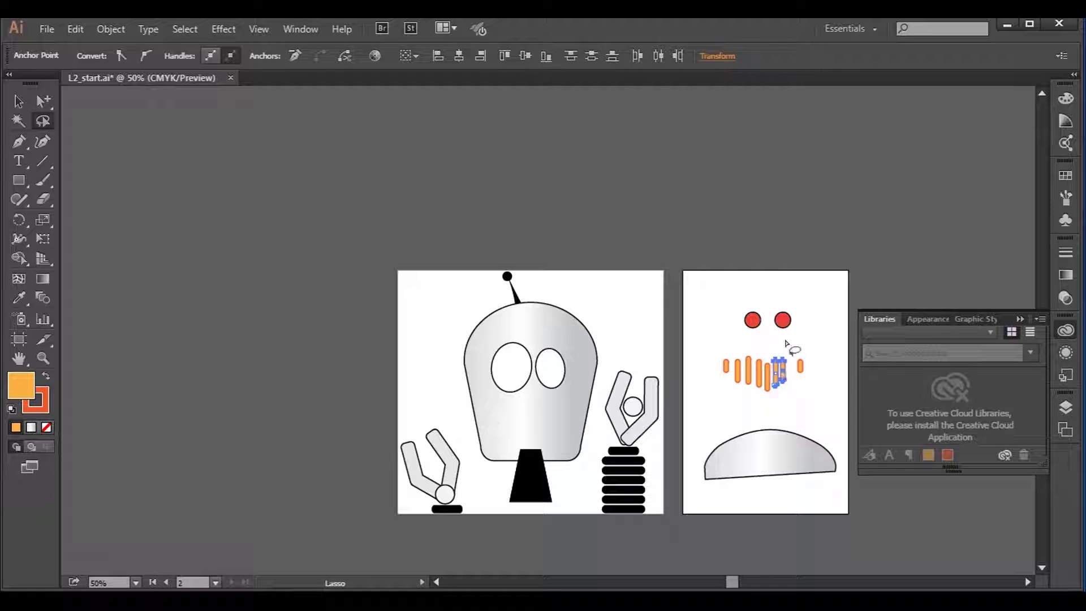
mouse_move(771, 339)
left_mouse_down()
mouse_move(771, 307)
mouse_move(801, 303)
mouse_move(792, 380)
mouse_move(771, 339)
left_mouse_up()
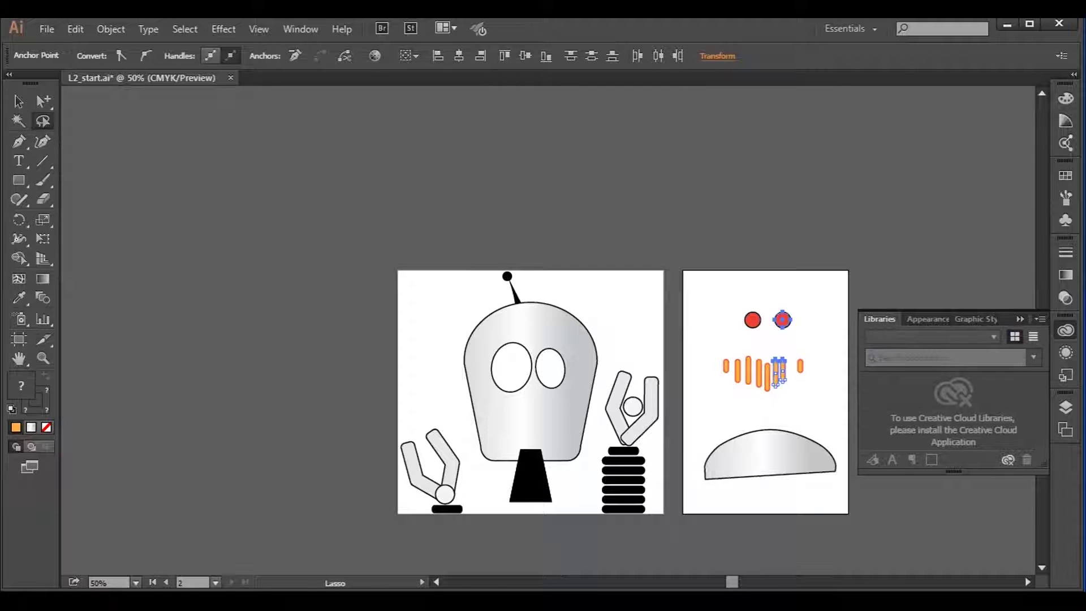
left_click(17, 101)
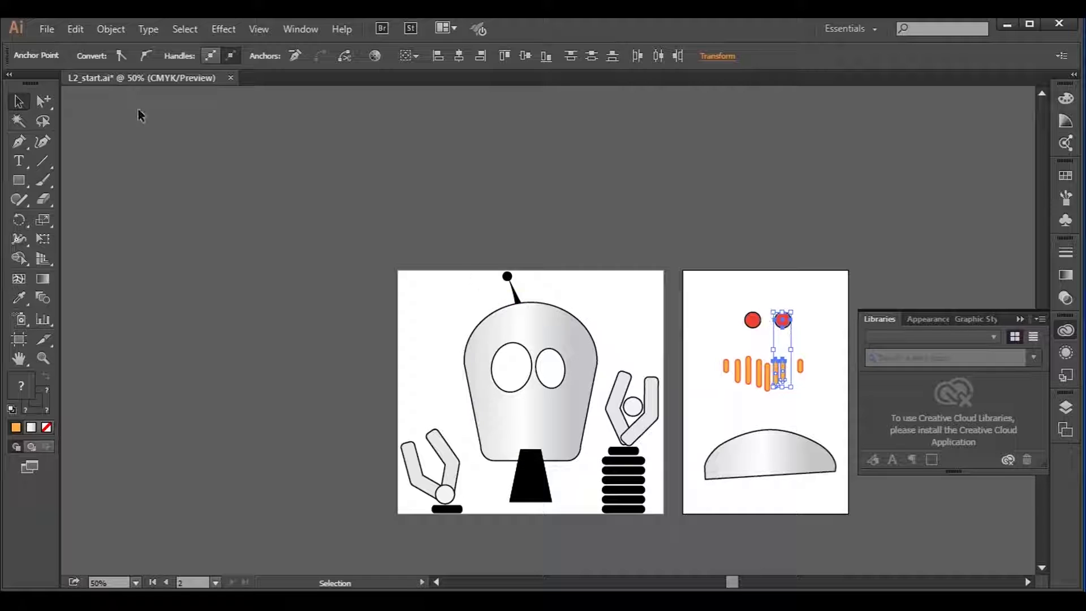
- Select all objects with matching stroke weight via Select > Same > Stroke Weight, then deselect
left_click(186, 29)
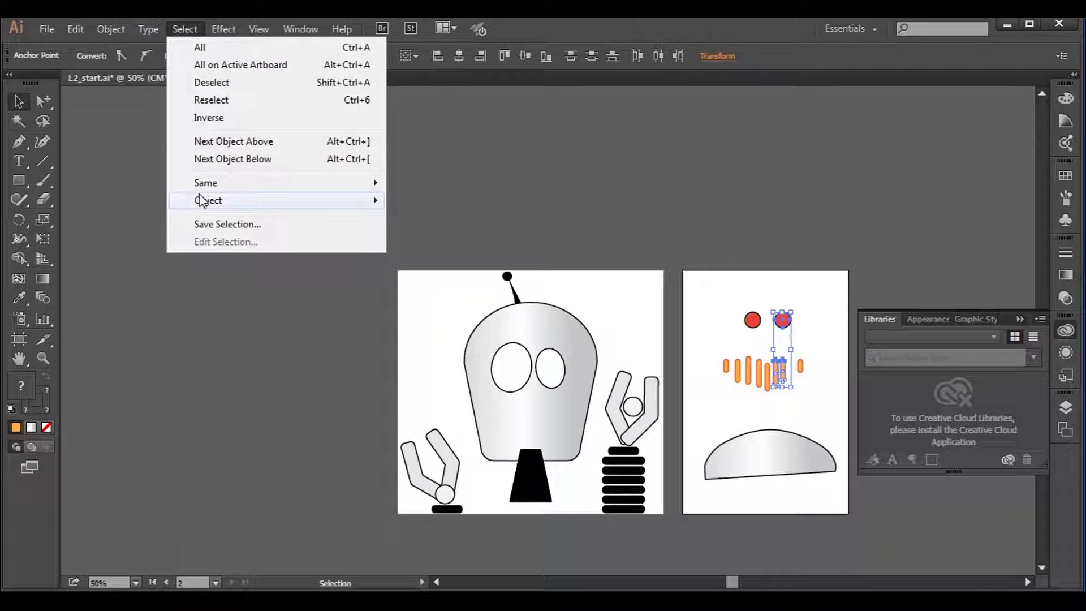
mouse_move(255, 184)
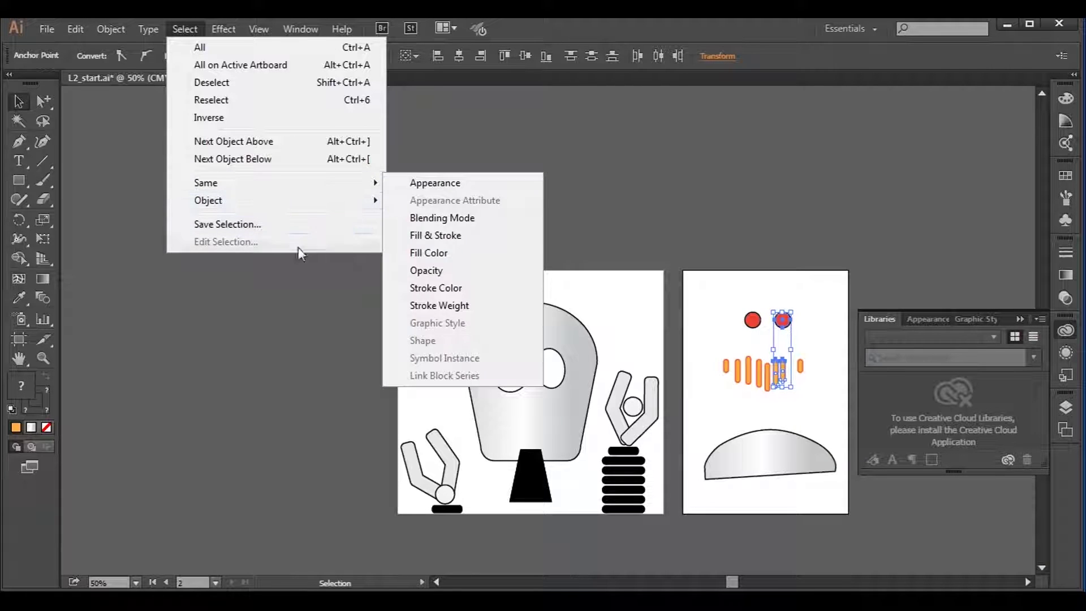
mouse_move(298, 187)
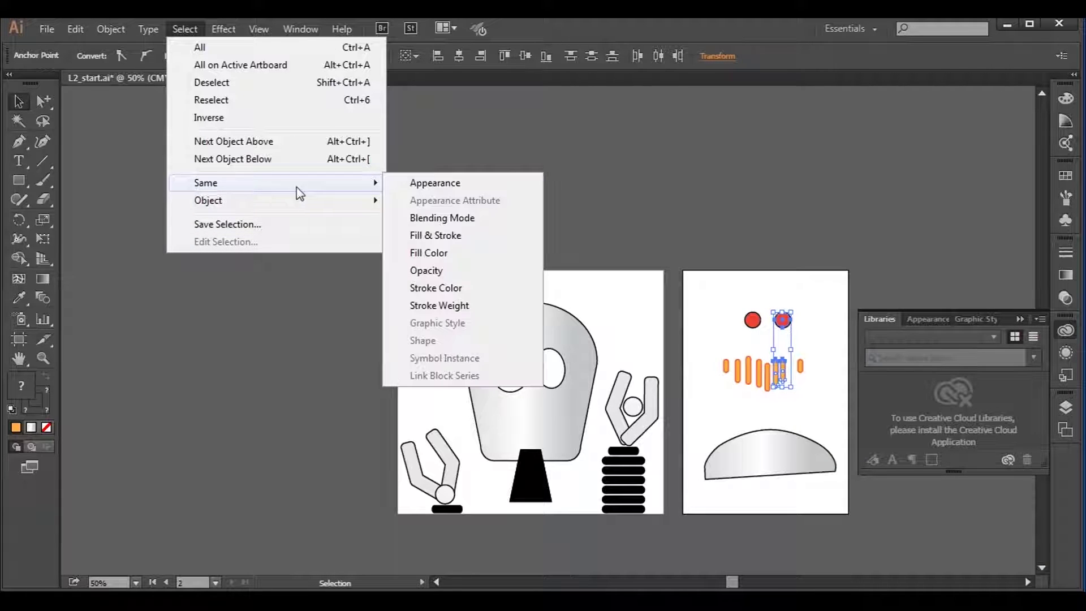
left_click(449, 308)
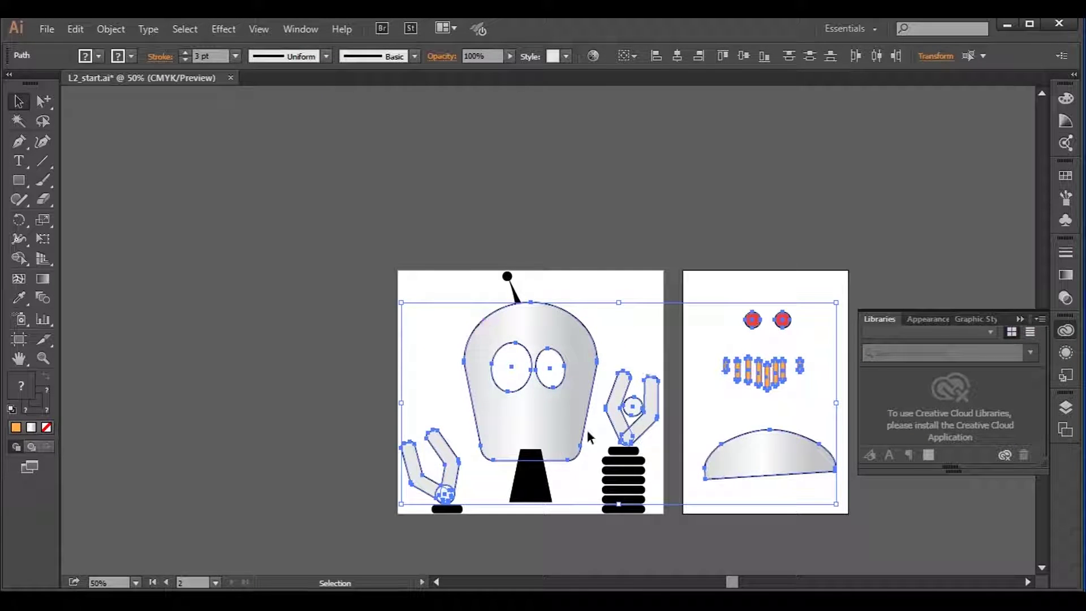
left_click(771, 420)
- Select the left red eye and apply Select > Same > Stroke Color
left_click(774, 432)
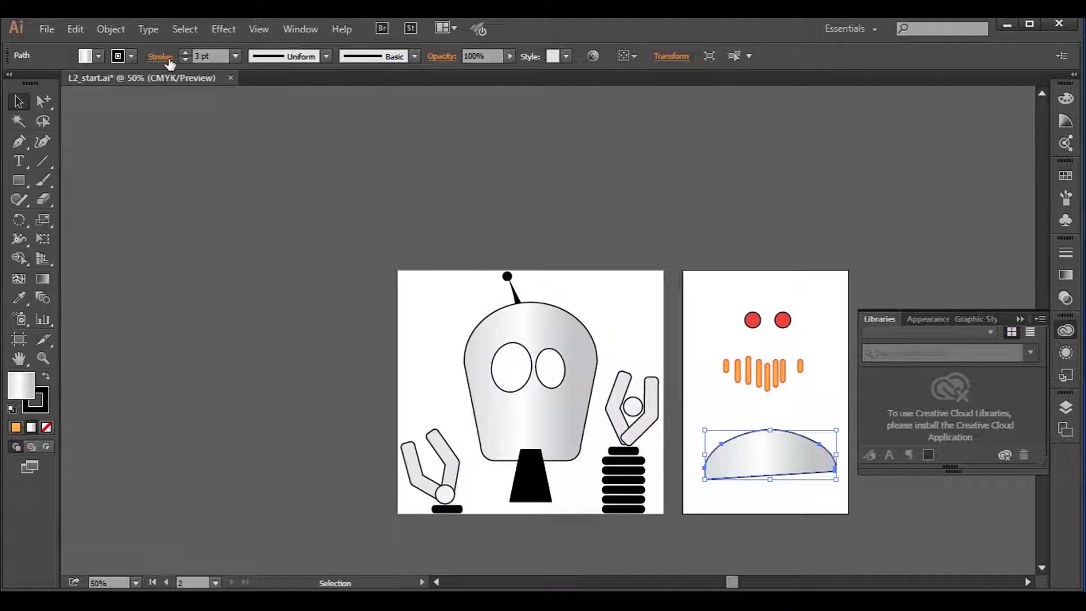
left_click(568, 323)
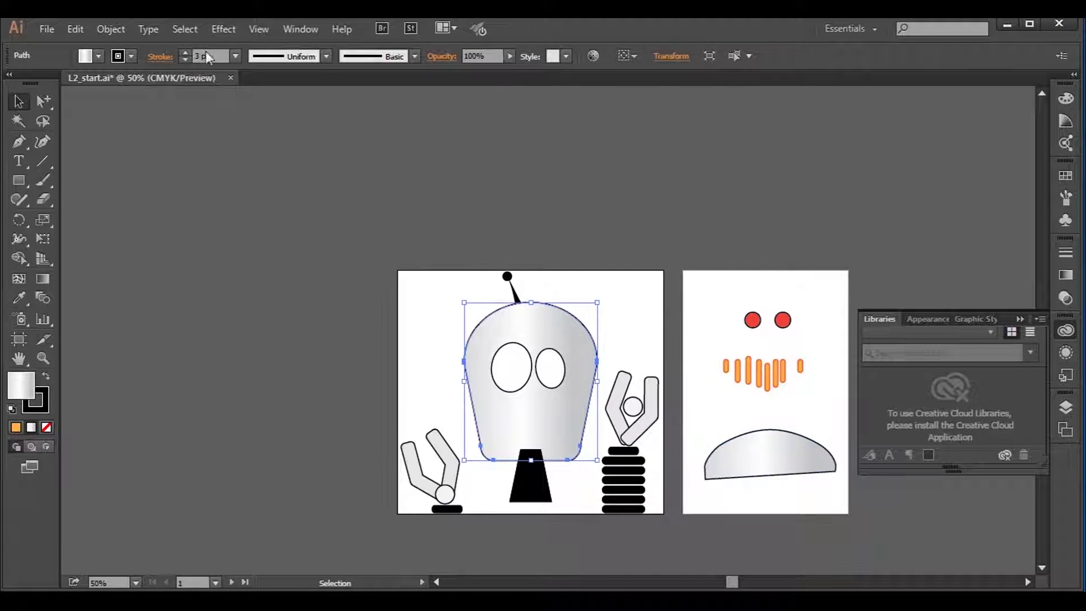
left_click(752, 320)
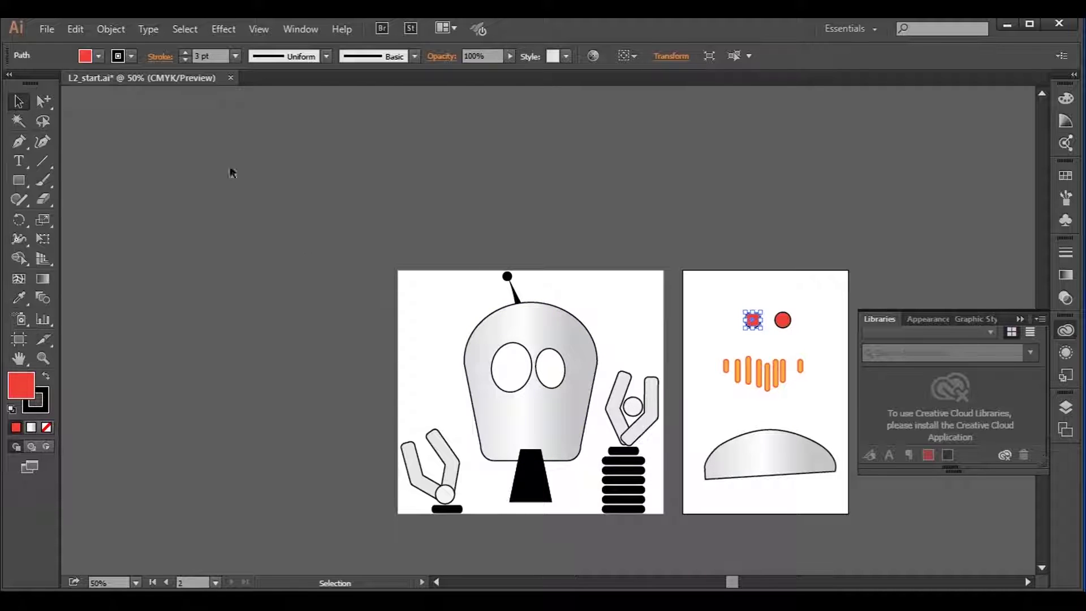
left_click(185, 31)
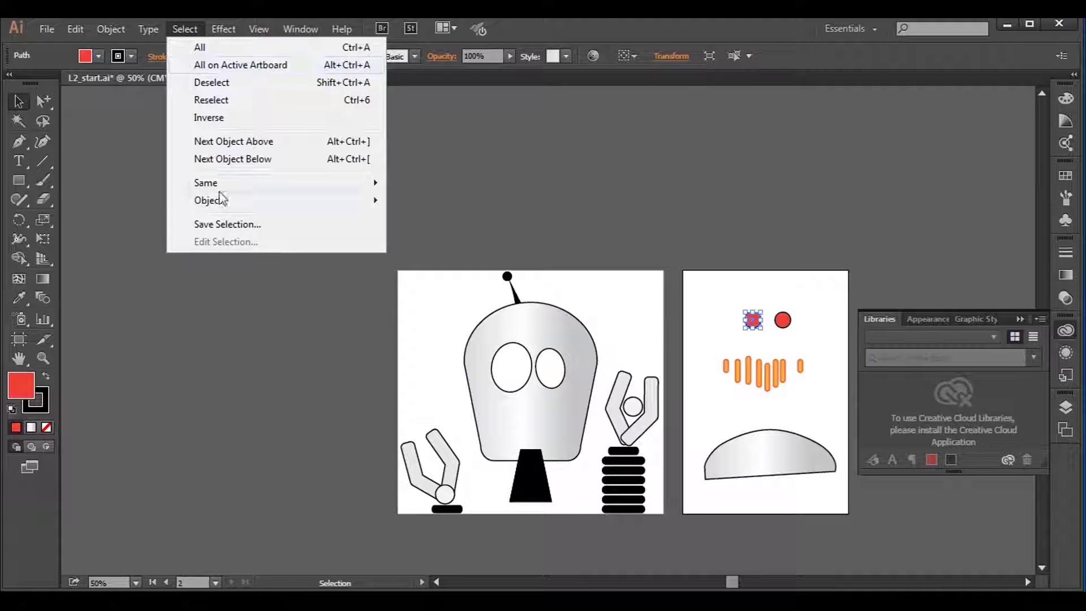
mouse_move(362, 183)
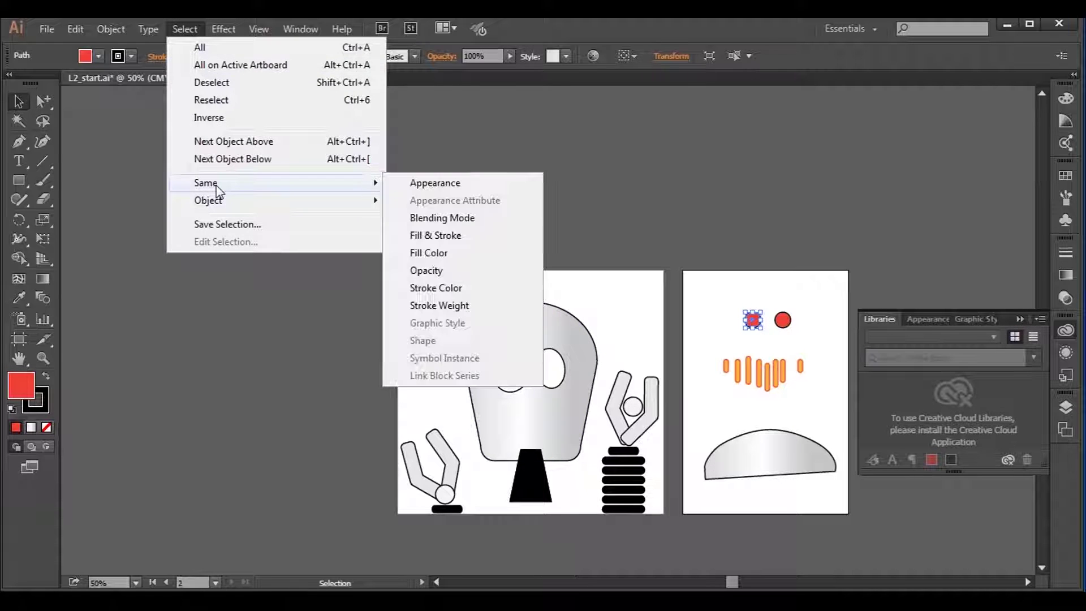
left_click(444, 289)
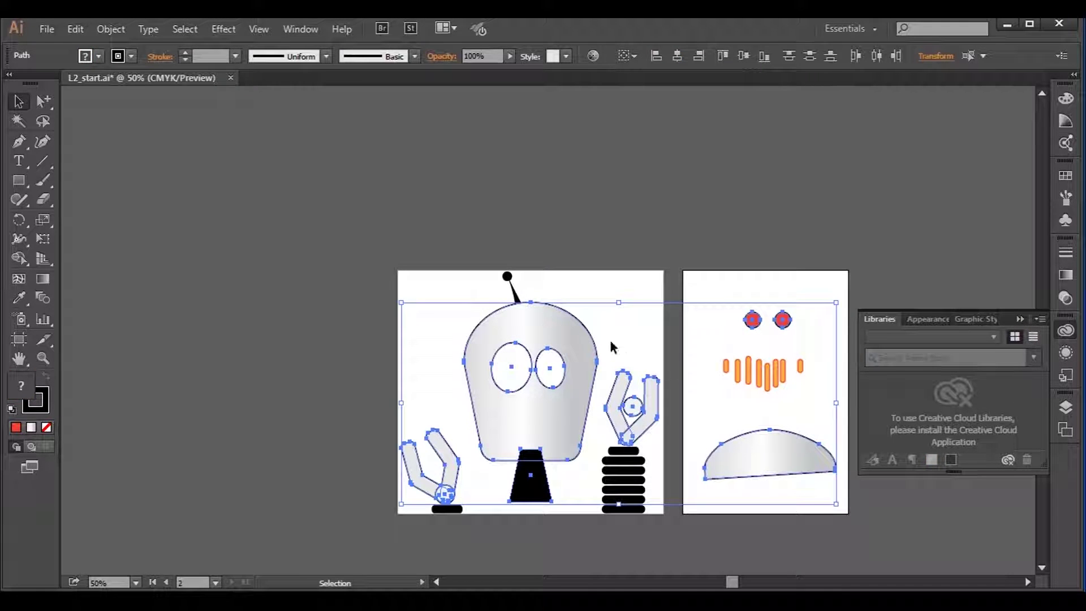
- Zoom in on the robot and ungroup the left claw arm
left_click(726, 399)
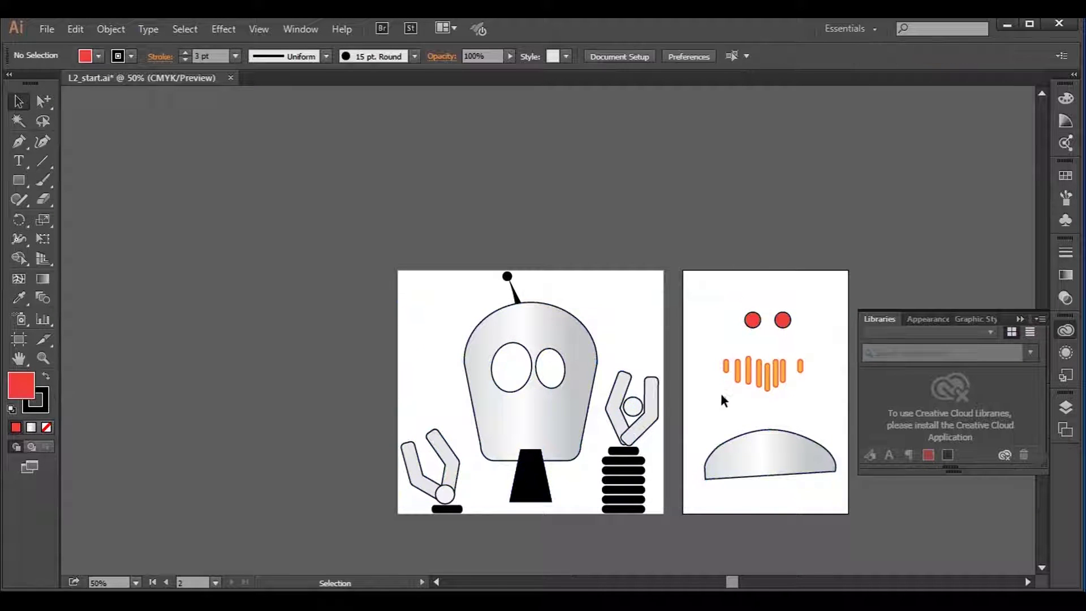
key("ctrl+equal")
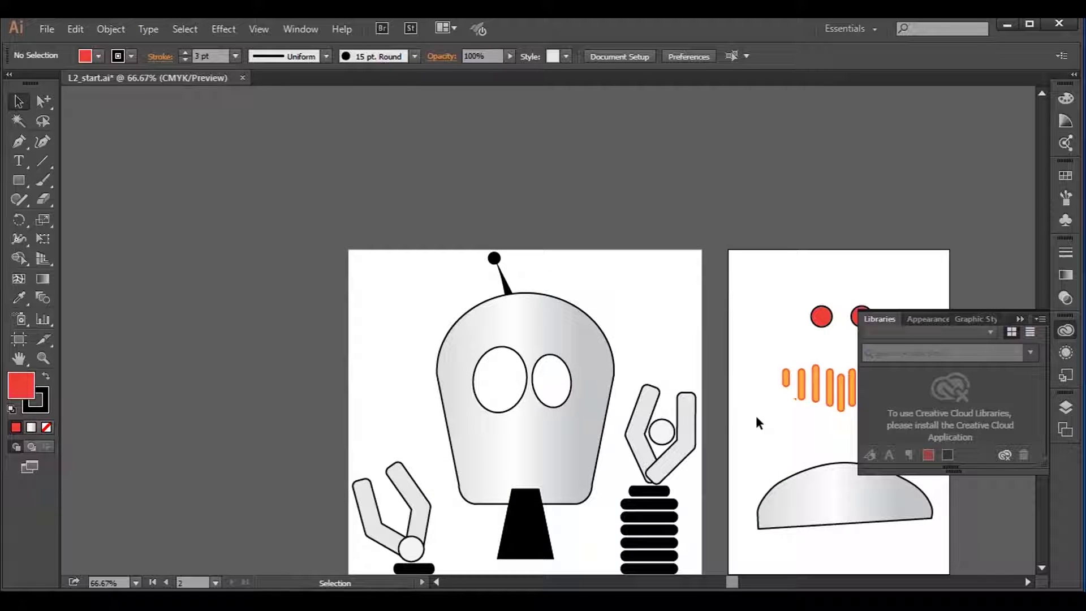
left_click_drag(674, 346, 616, 301)
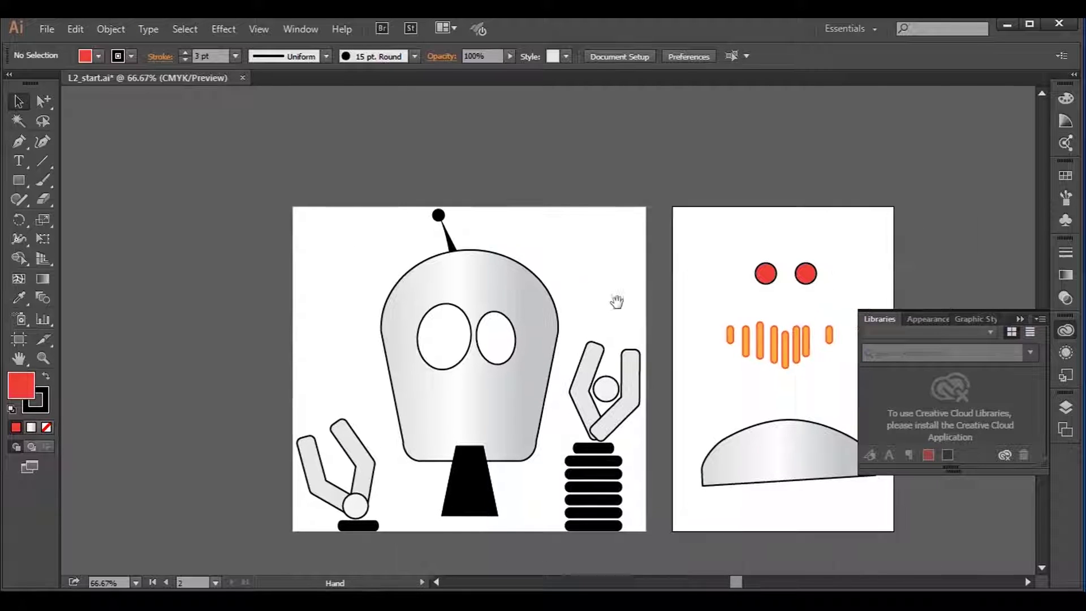
left_click(352, 444)
left_click(108, 29)
left_click(161, 100)
- Rotate the left claw about 25° counter-clockwise and give it a dark red stroke
left_click(356, 339)
left_click(364, 442)
left_click_drag(383, 415, 355, 405)
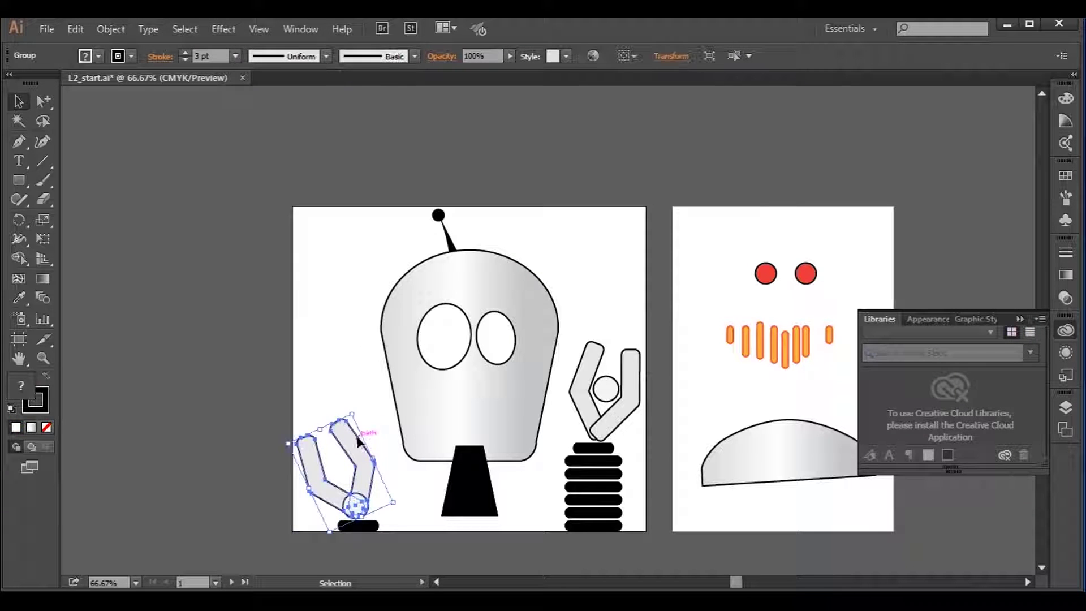
left_click(132, 56)
left_click(120, 83)
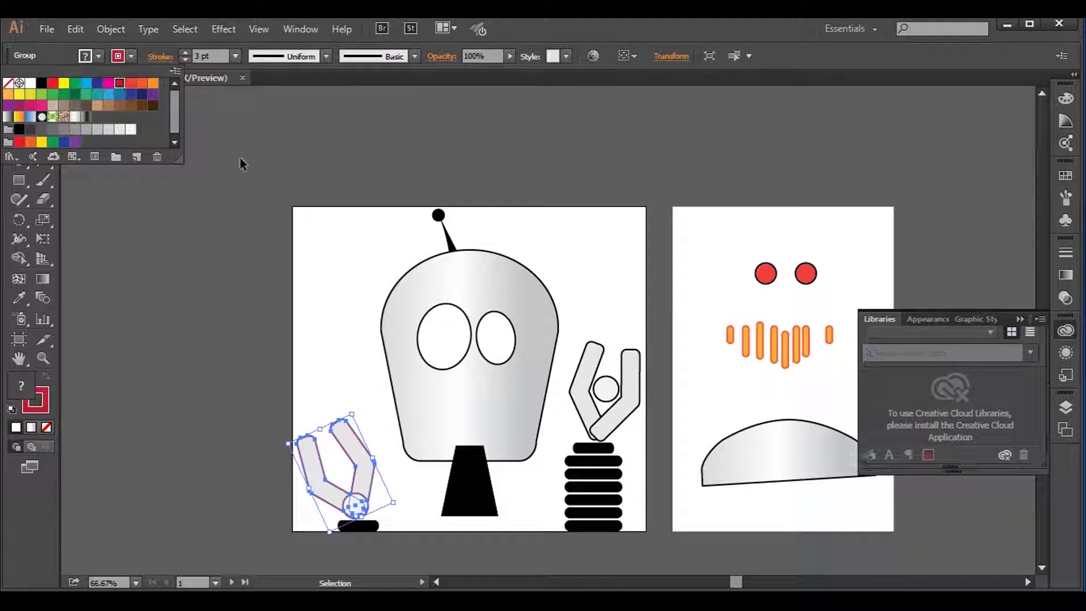
left_click(601, 285)
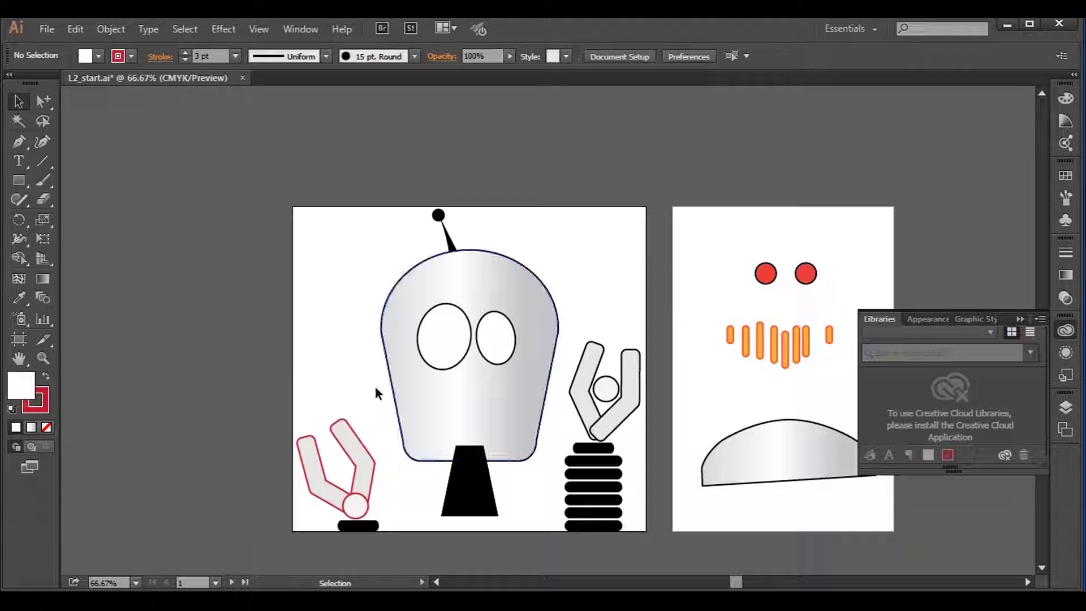
left_click(398, 393)
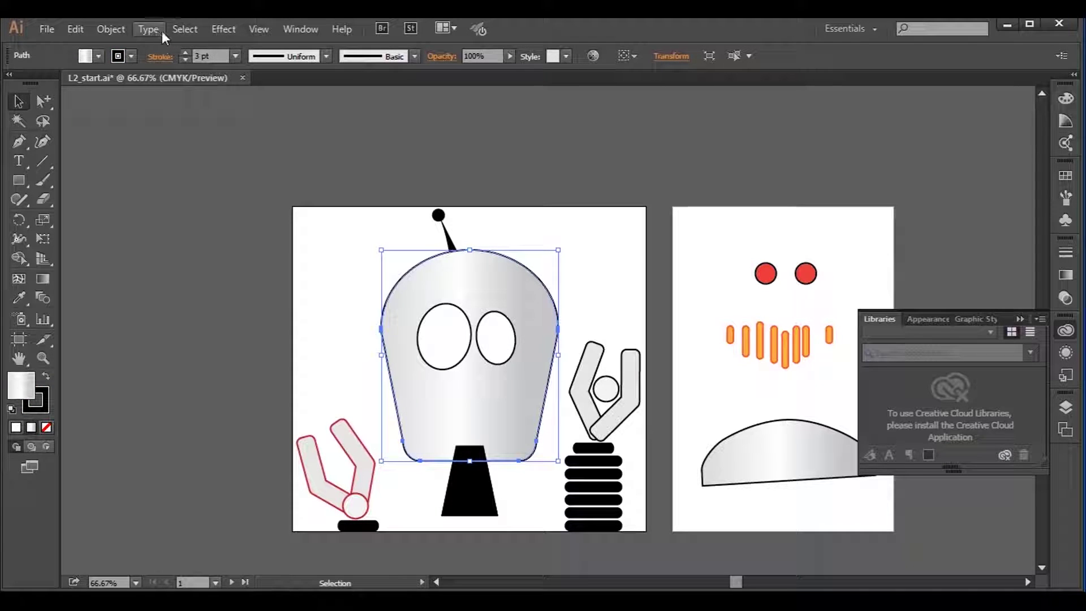
left_click(185, 29)
mouse_move(213, 182)
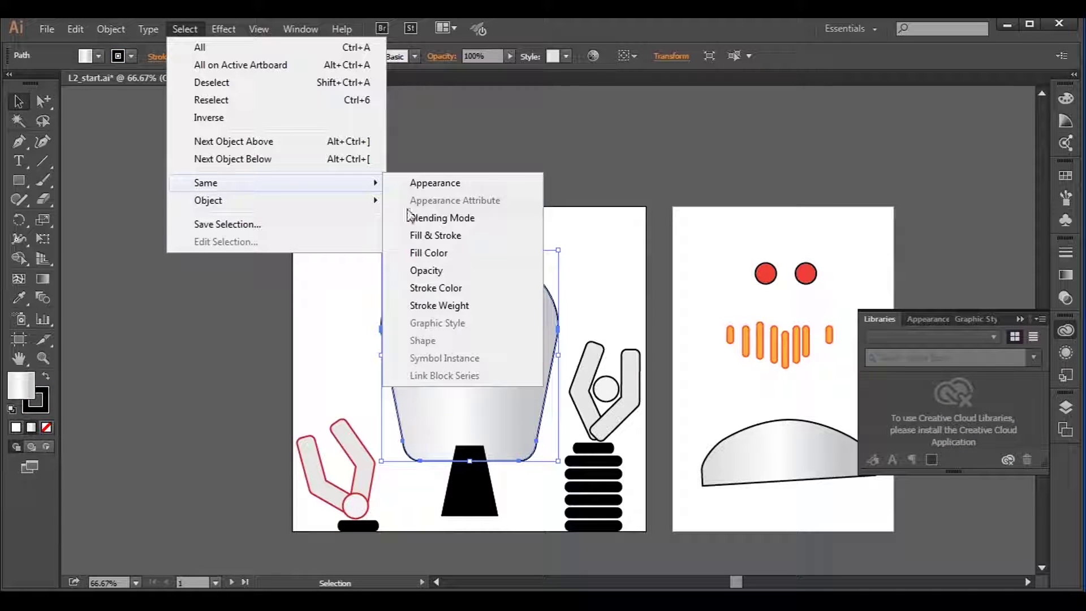
left_click(436, 287)
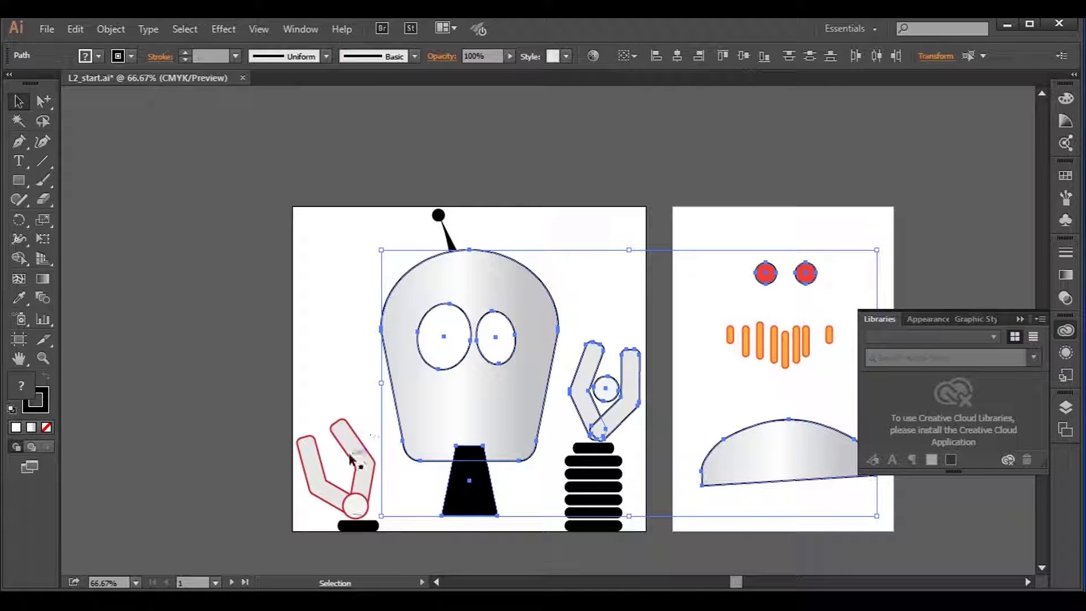
left_click(333, 395)
left_click(354, 503)
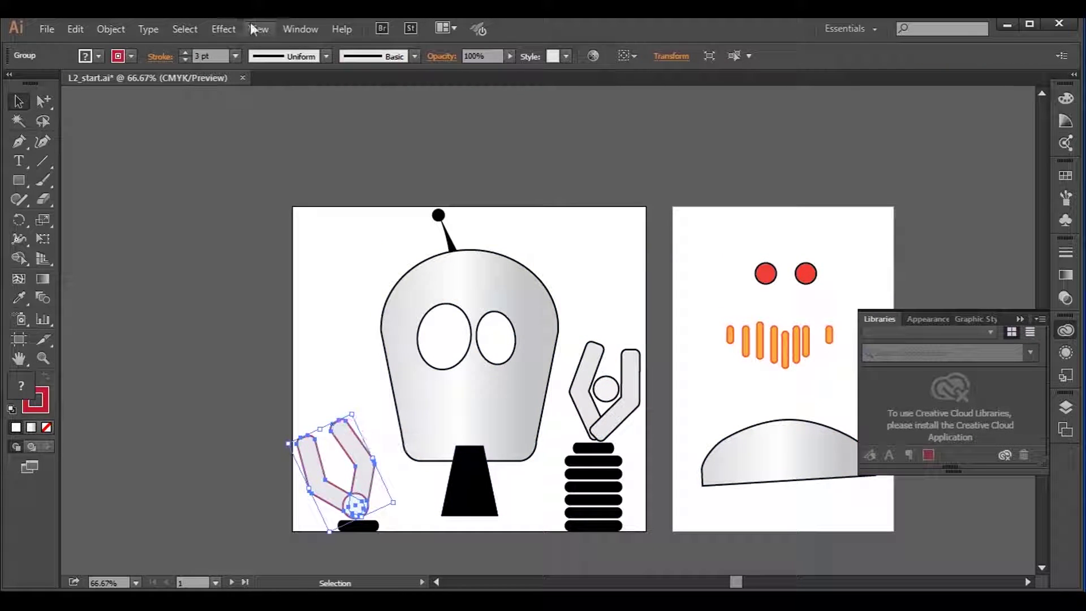
left_click(187, 31)
mouse_move(304, 191)
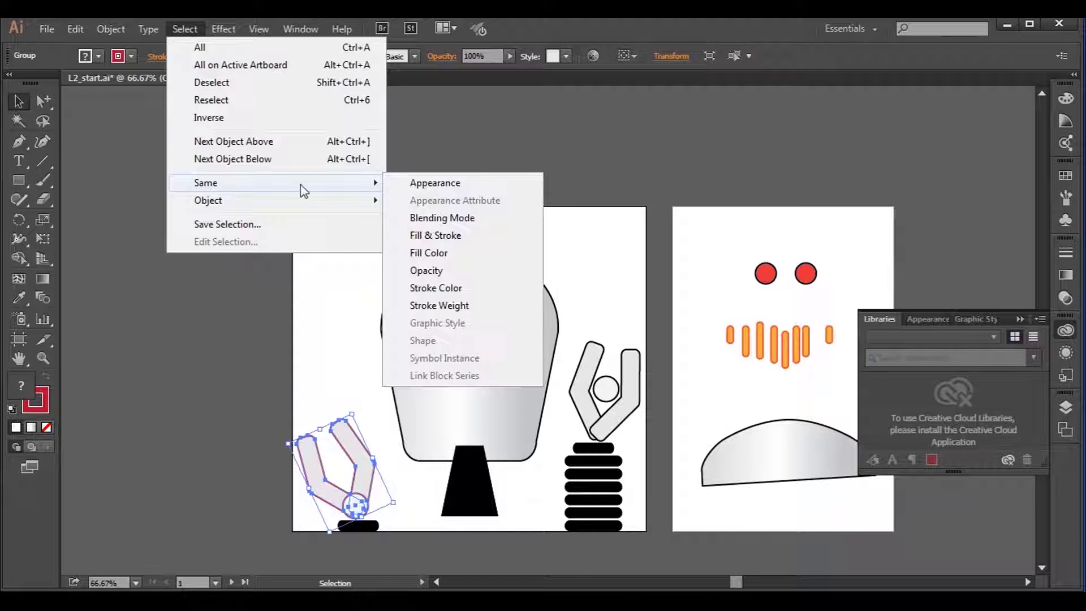
left_click(451, 288)
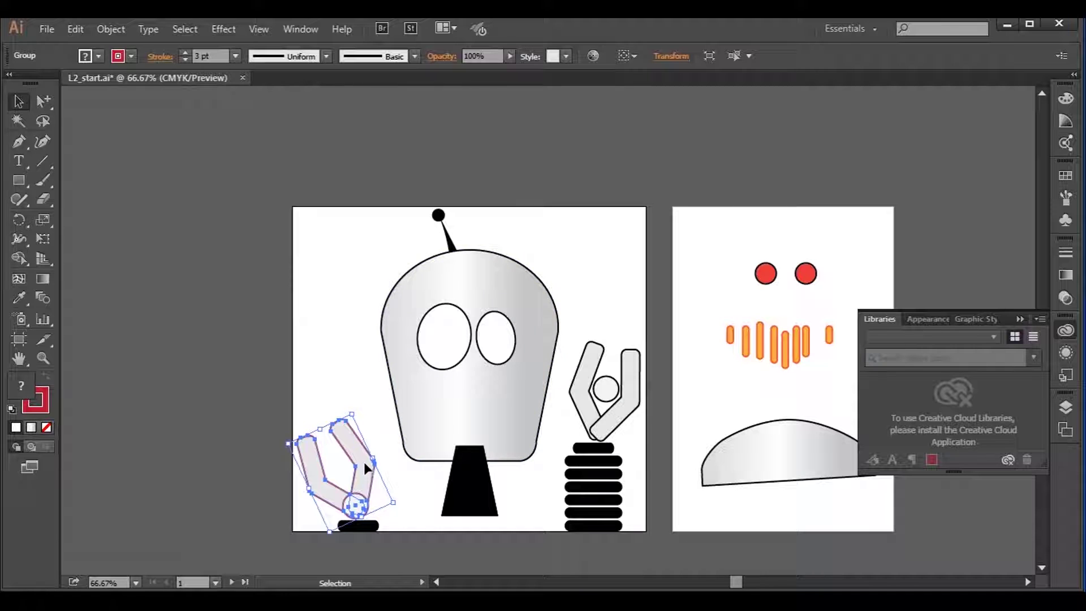
key("a")
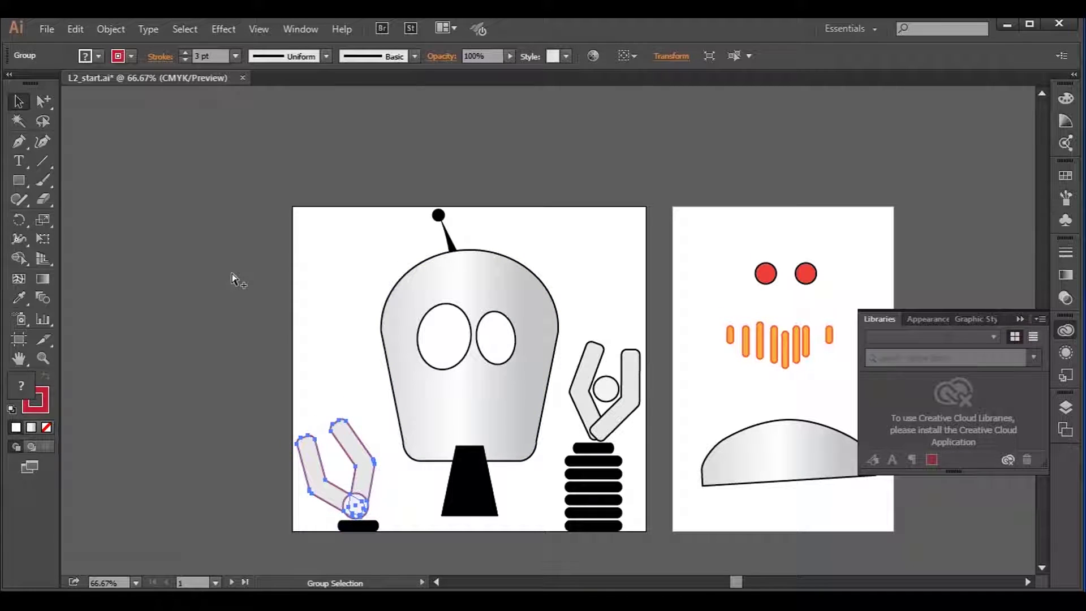
key("v")
left_click(334, 288)
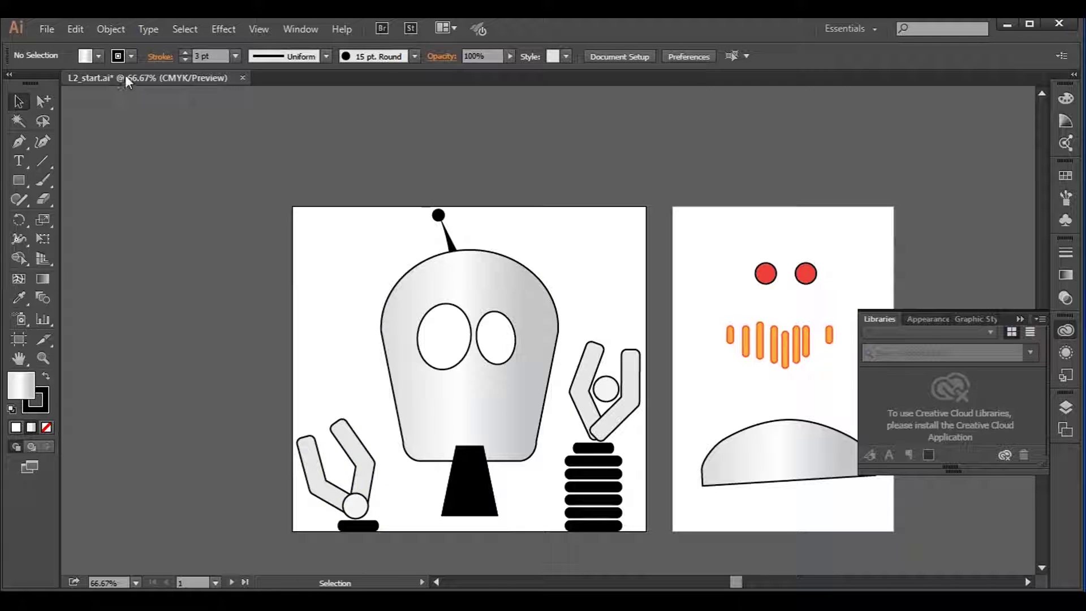
left_click(192, 33)
mouse_move(266, 187)
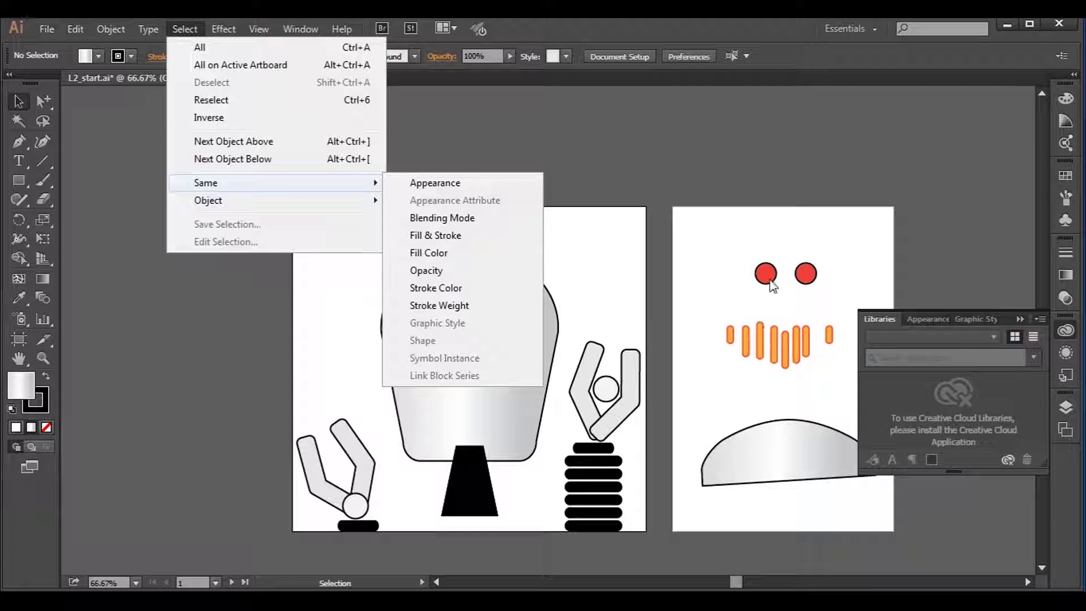
left_click(753, 357)
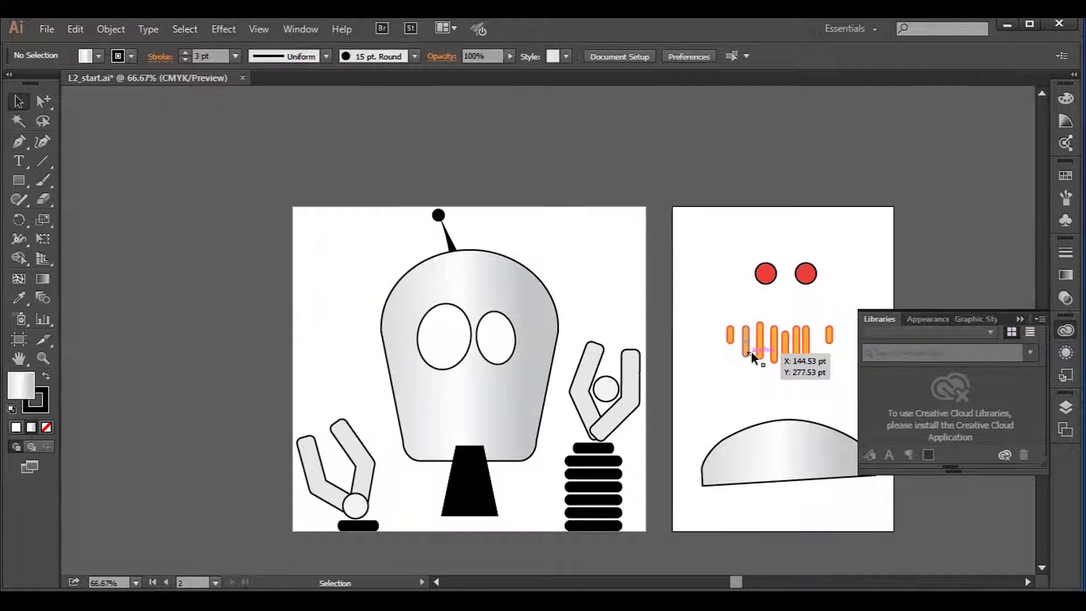
left_click(760, 452)
left_click(769, 276)
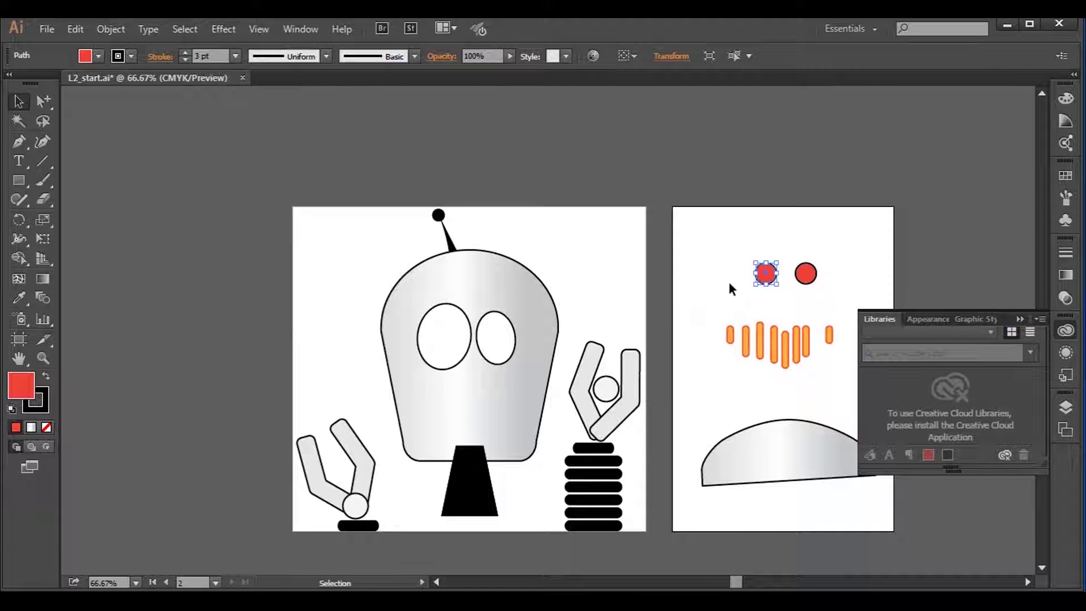
left_click(96, 56)
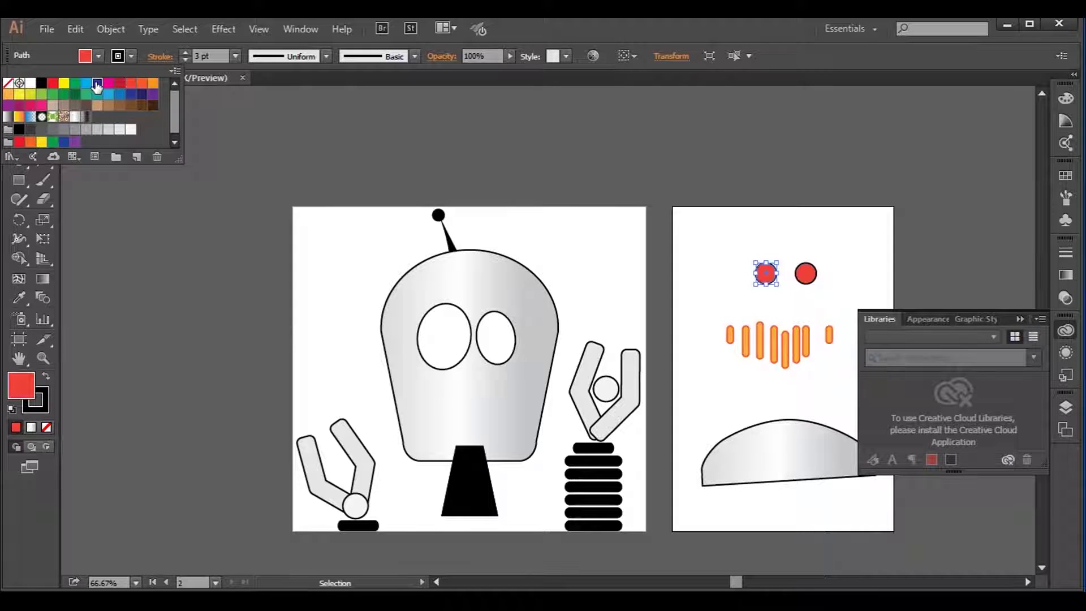
left_click(97, 84)
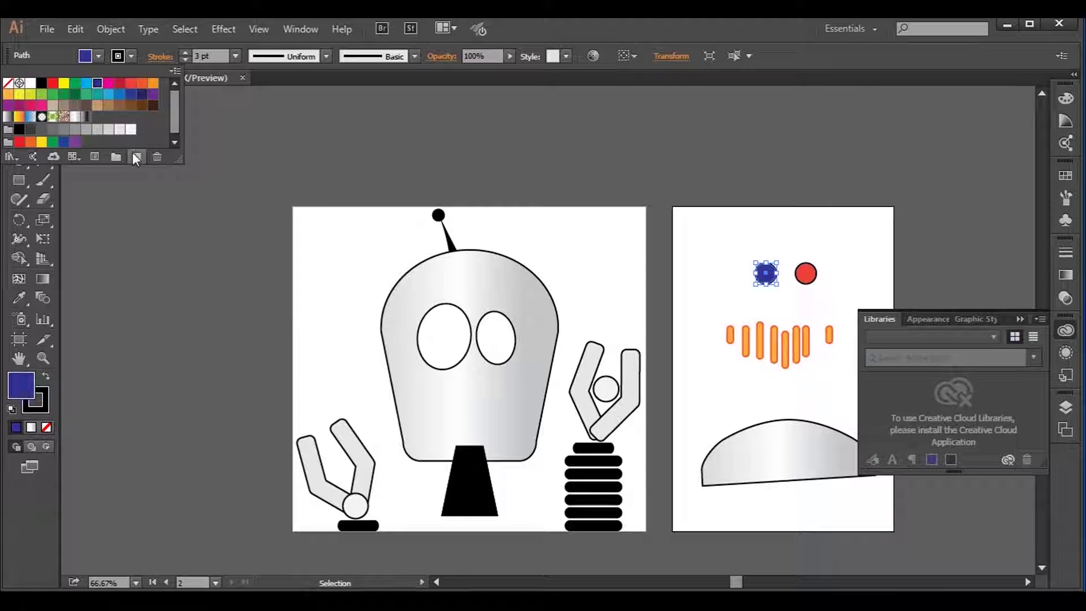
key("i")
left_click(805, 274)
key("v")
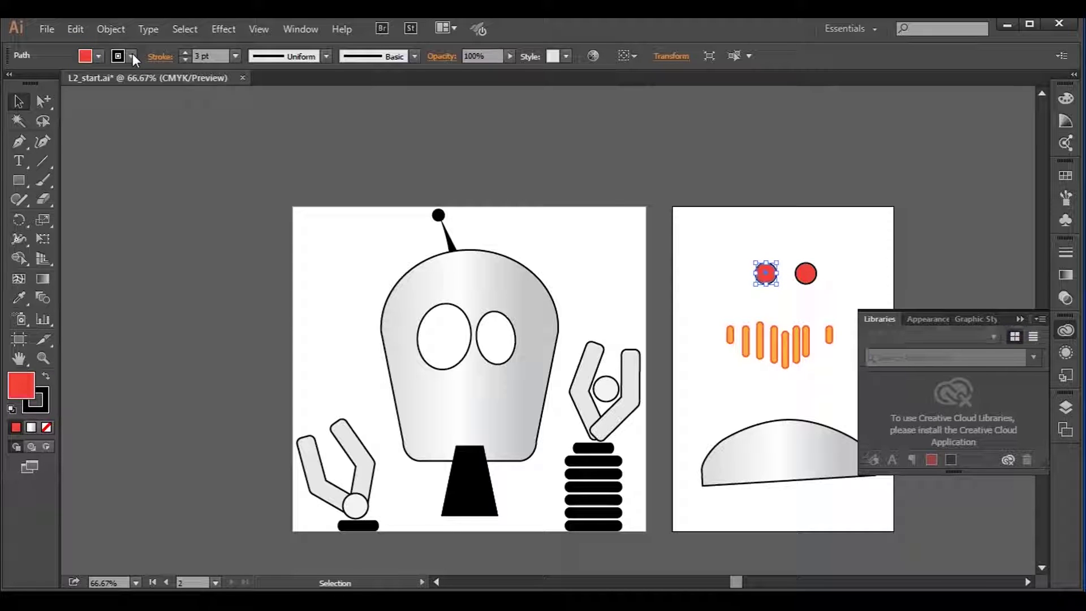
left_click(133, 56)
left_click(75, 85)
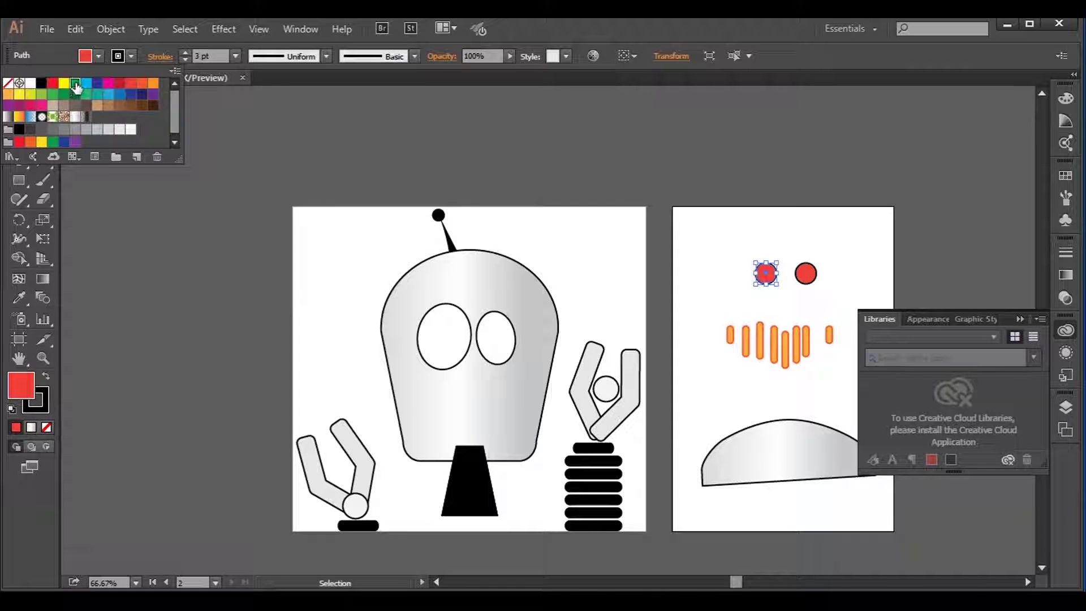
left_click(131, 56)
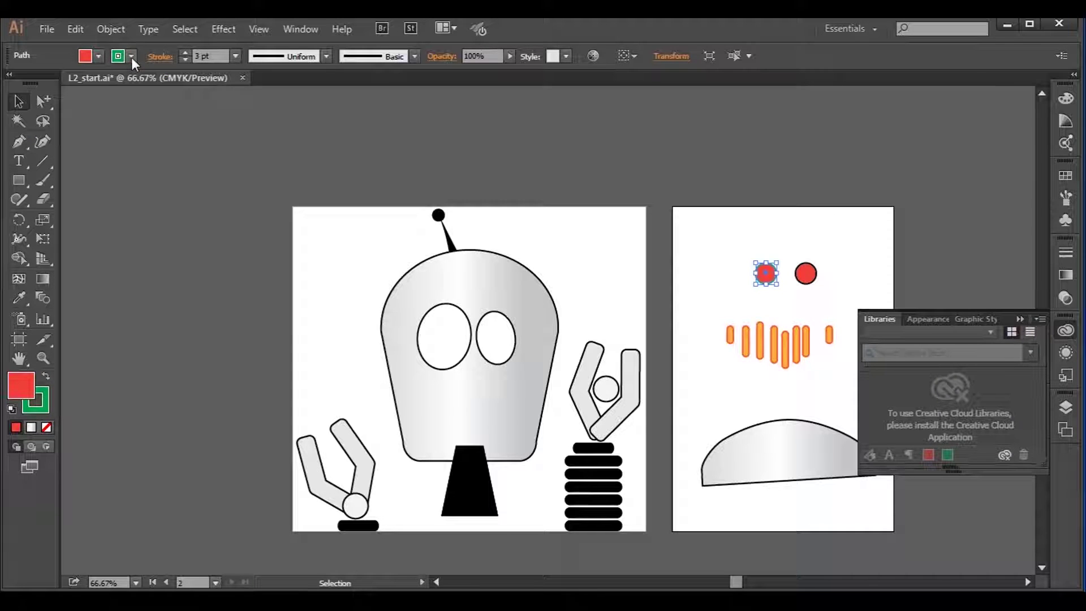
left_click(796, 303)
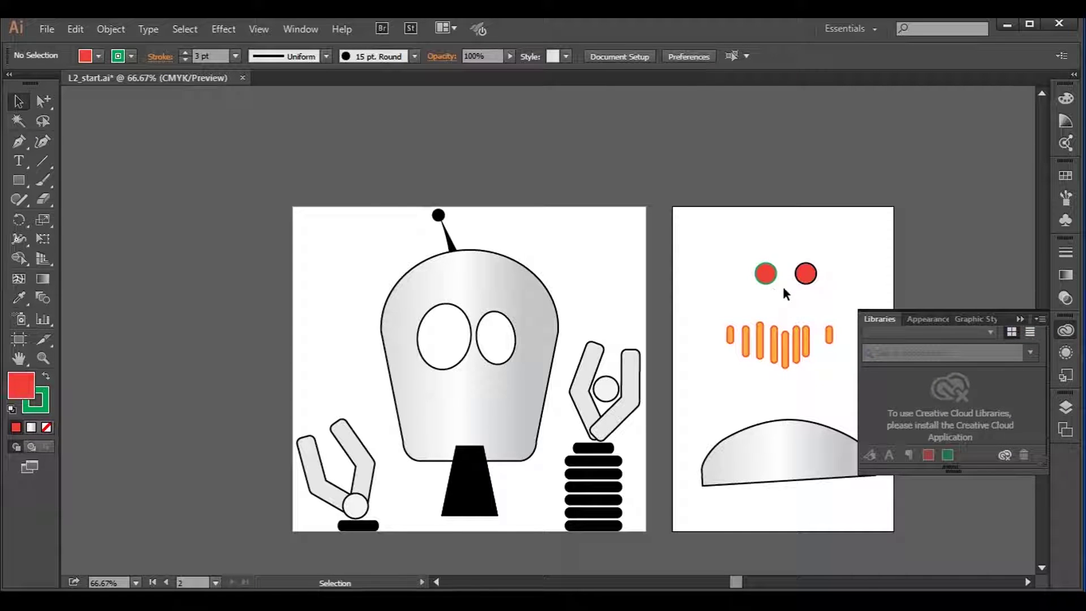
left_click_drag(807, 274, 766, 276)
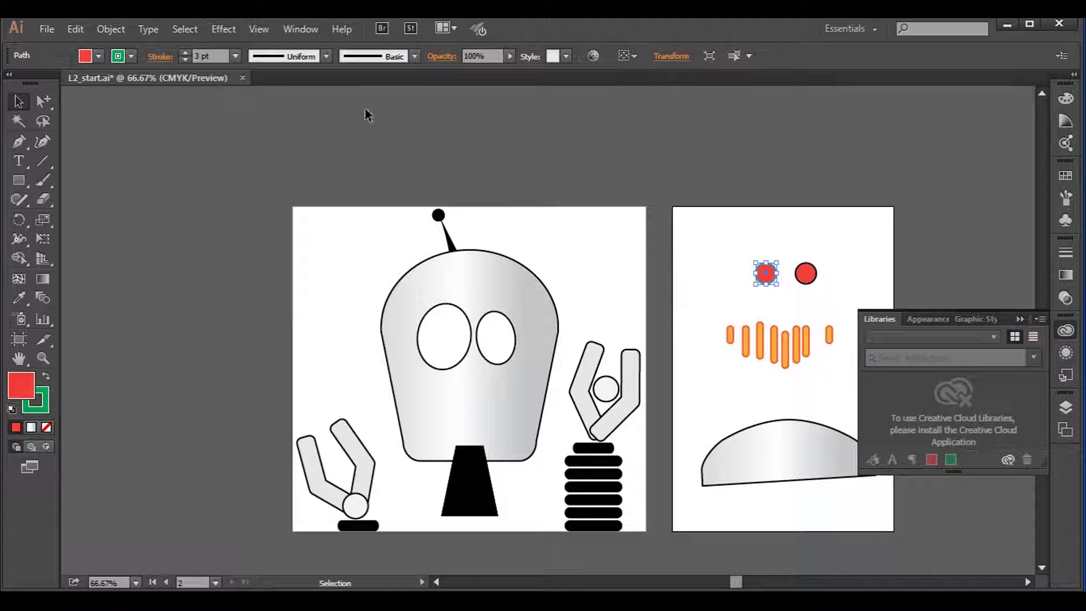
left_click(235, 56)
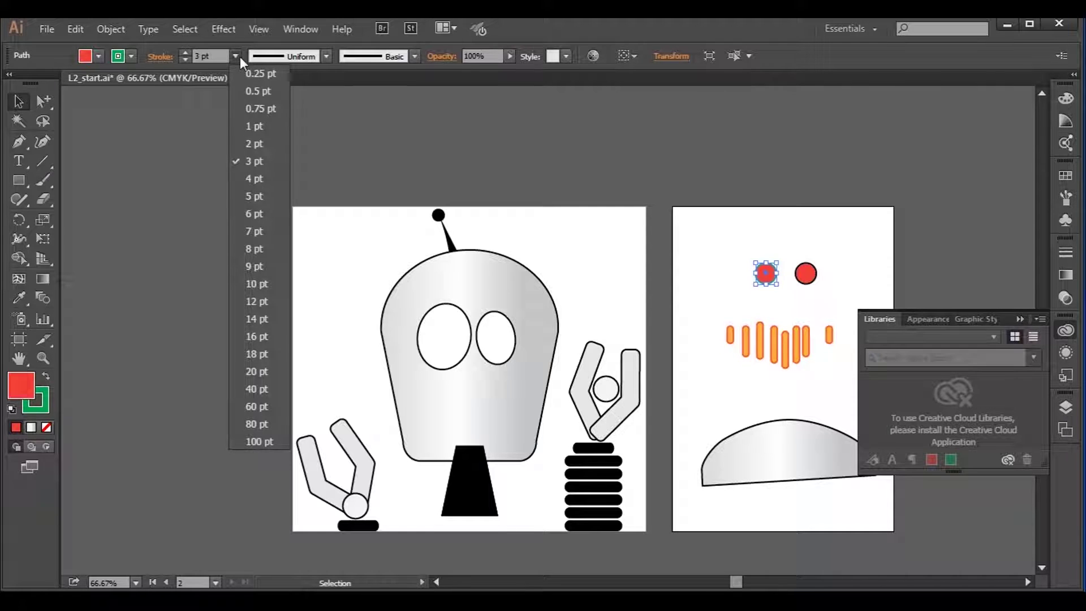
left_click(256, 228)
left_click(720, 249)
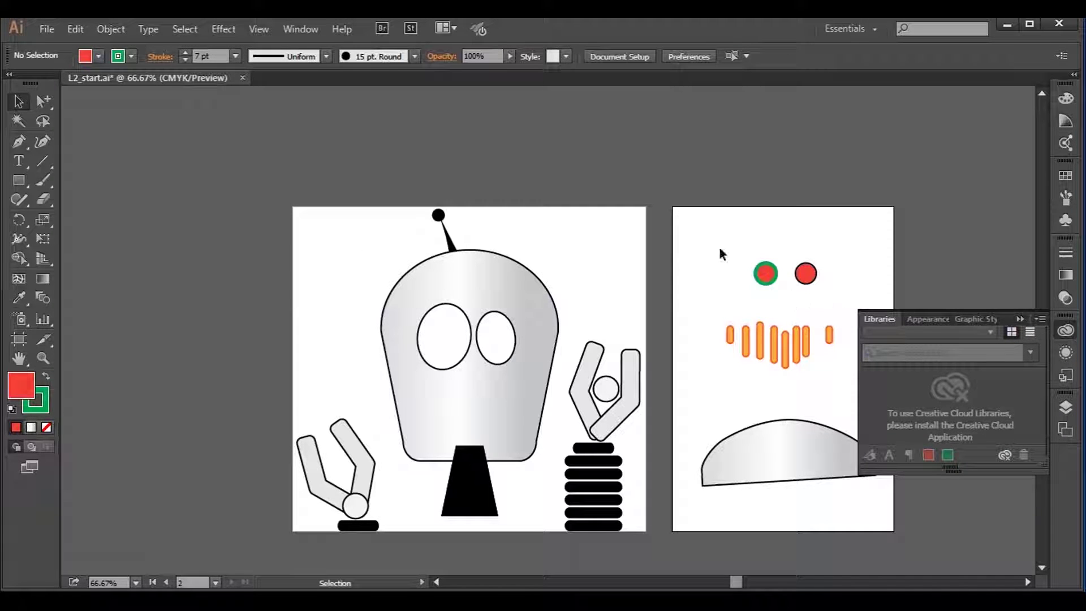
left_click(767, 281)
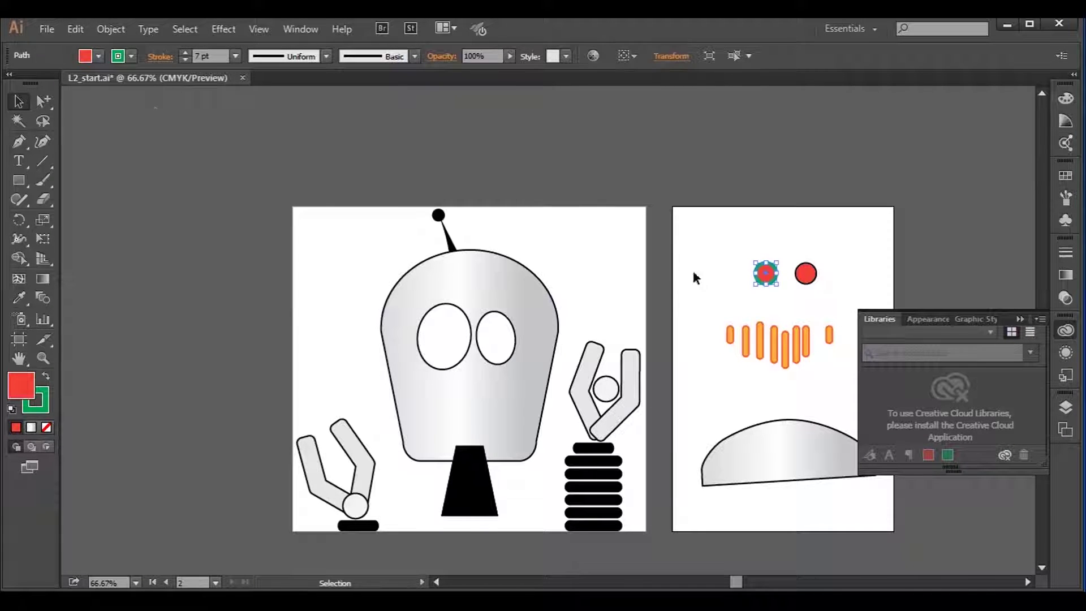
left_click(235, 57)
left_click(253, 150)
left_click(131, 57)
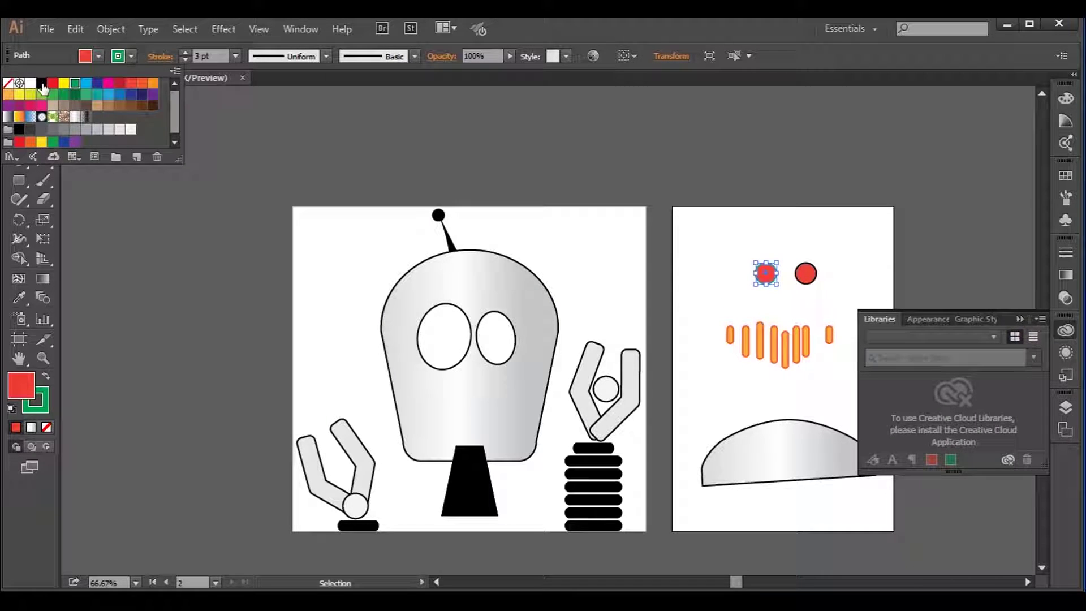
left_click(43, 87)
left_click(129, 59)
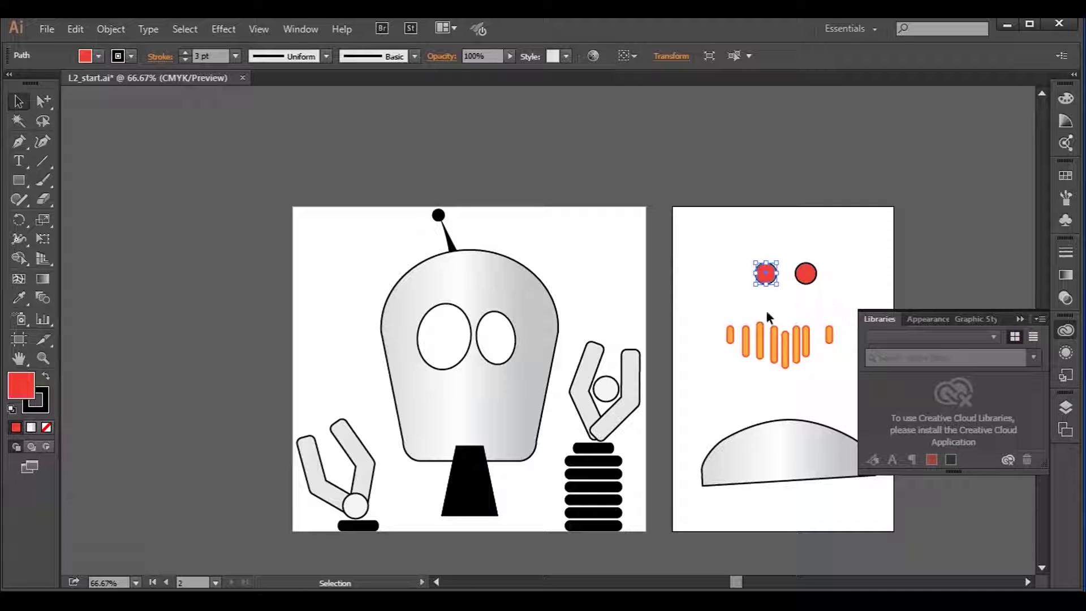
left_click(795, 395)
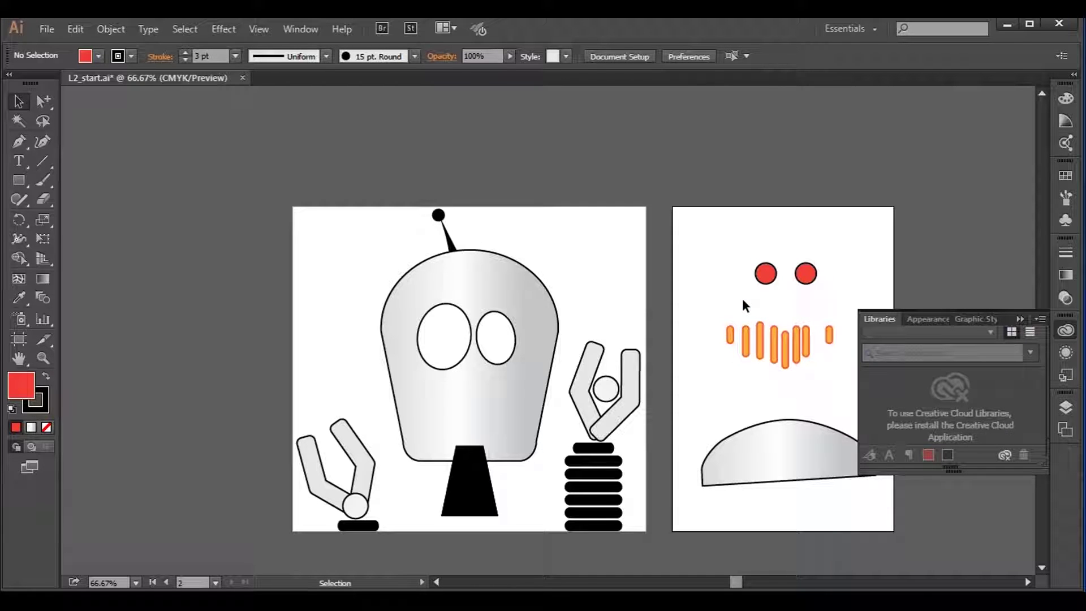
- Marquee-select all the orange mouth bars and open the Window menu
left_click_drag(752, 328, 841, 382)
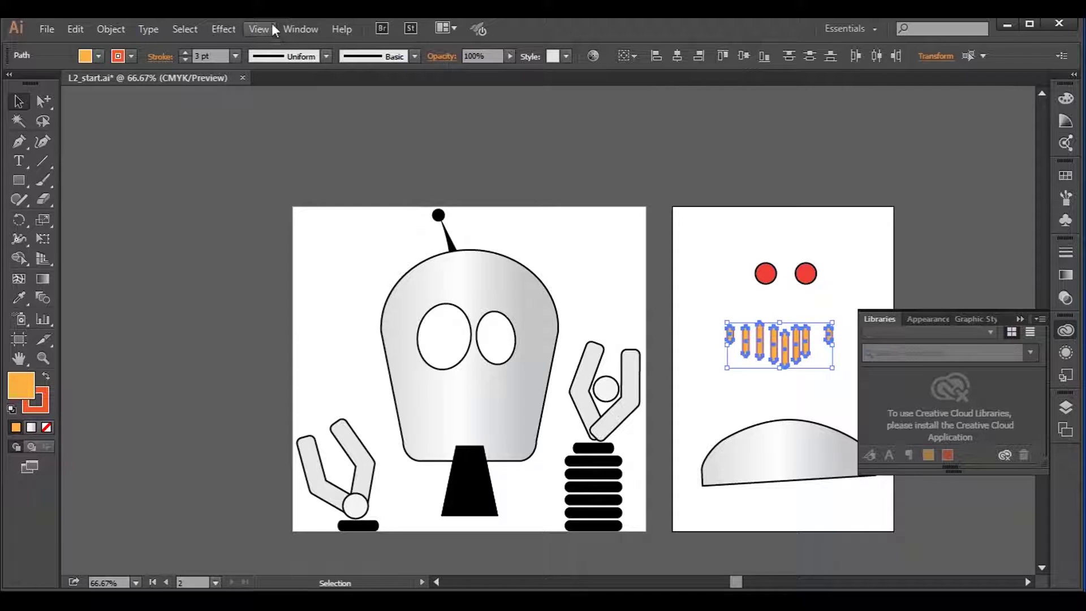
left_click(291, 28)
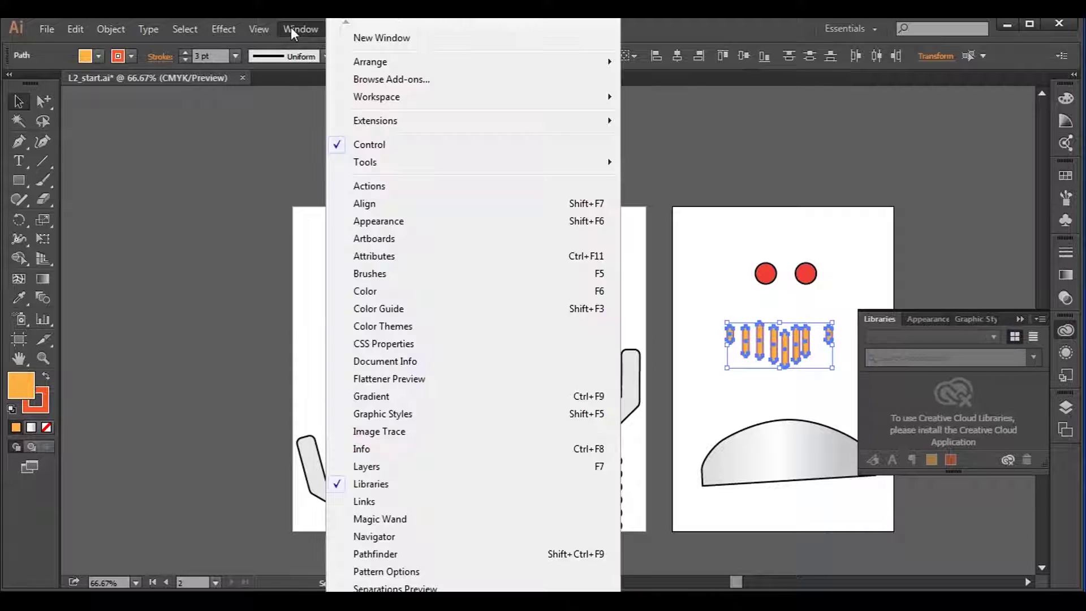
- Open the Align panel and try left, centre and right alignment on the bars, undoing each
left_click(364, 205)
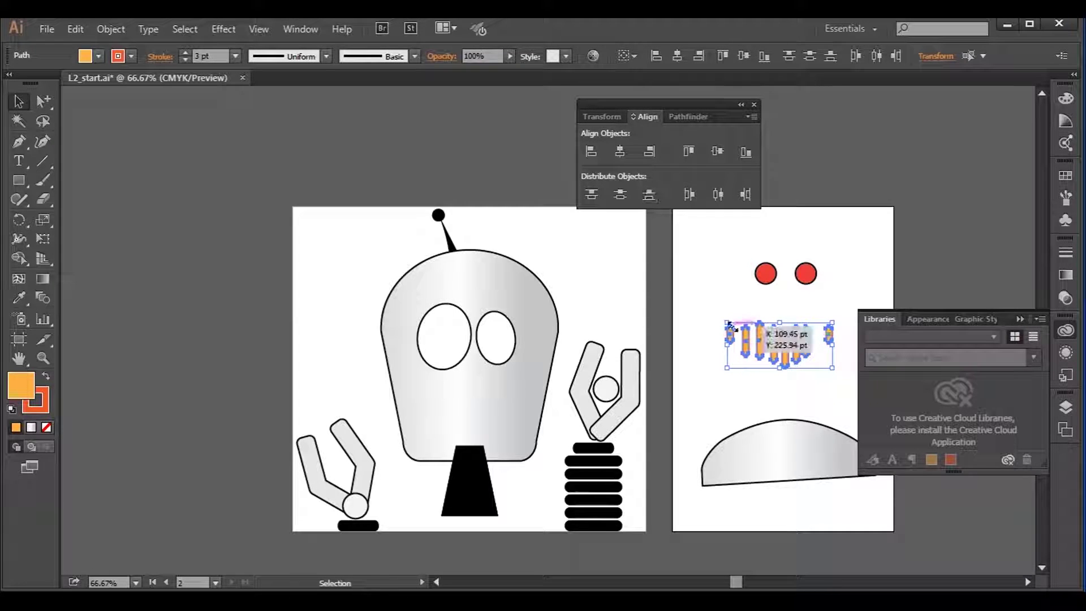
left_click(592, 154)
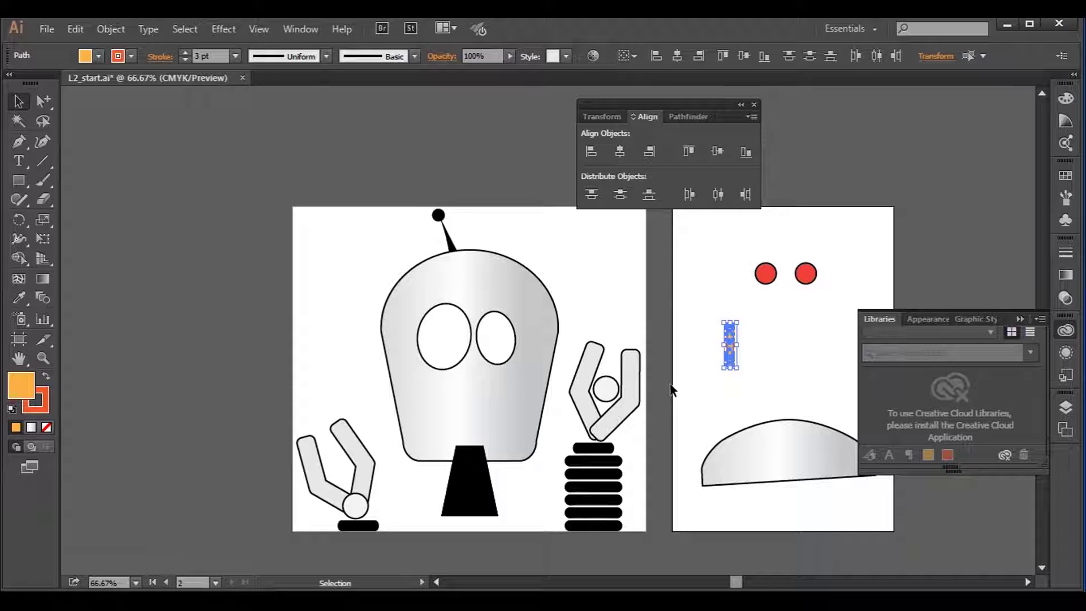
key("ctrl+z")
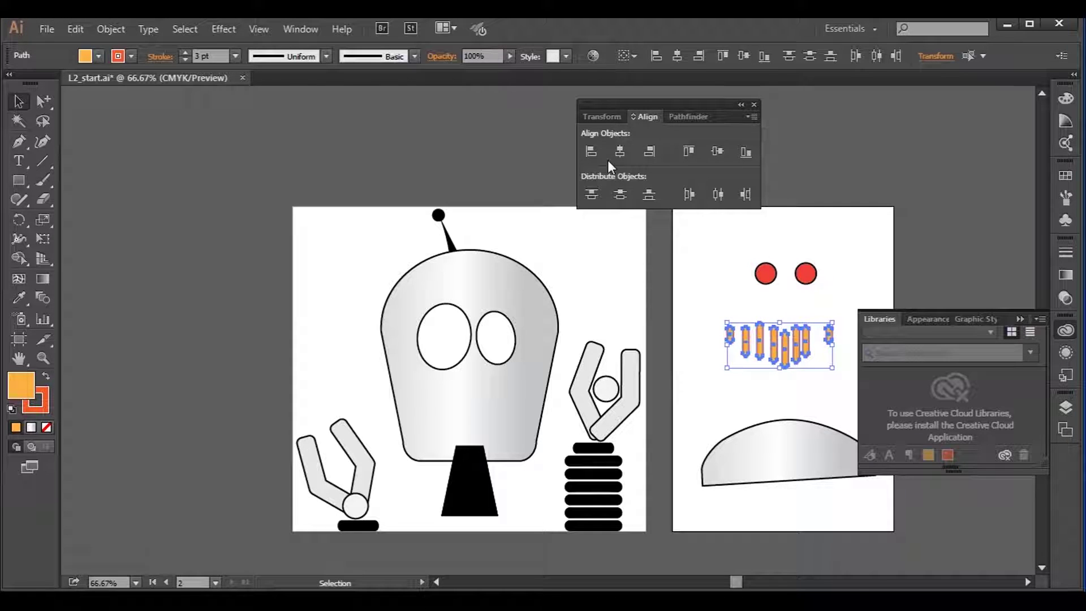
left_click(619, 152)
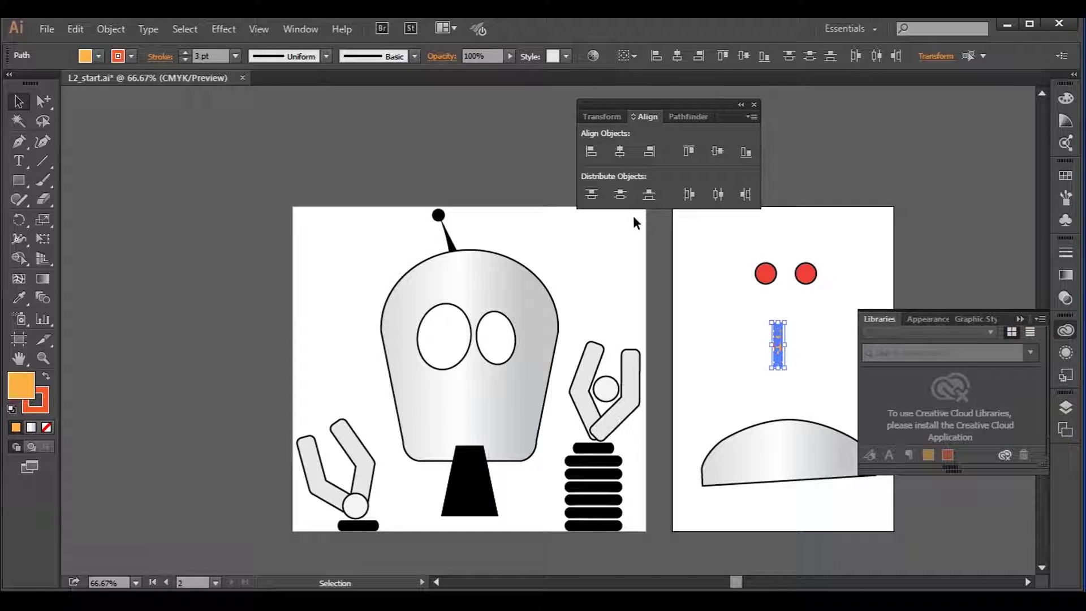
key("ctrl+z")
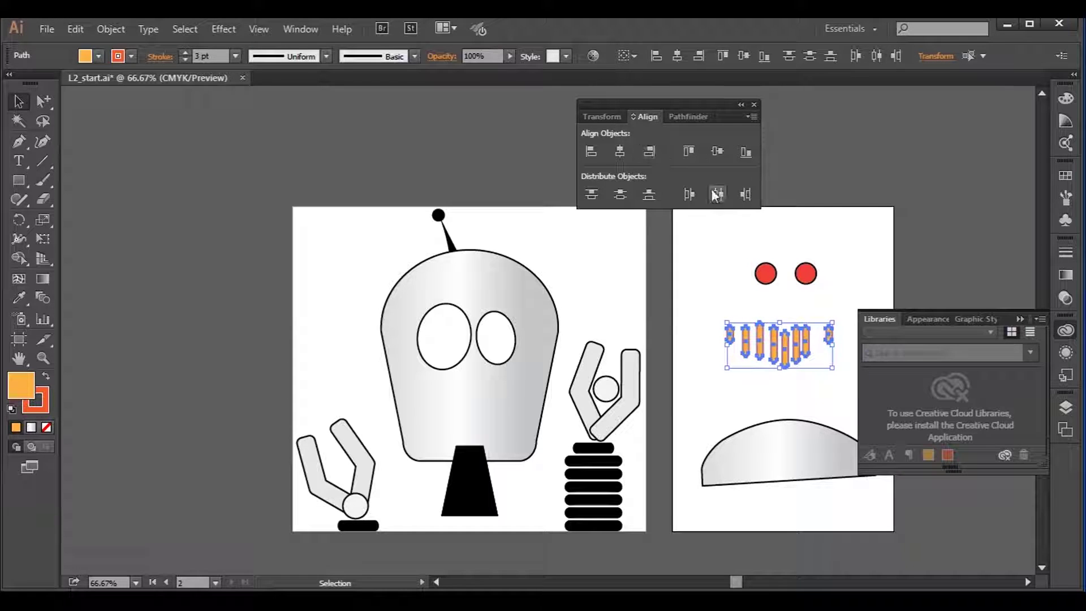
left_click(650, 151)
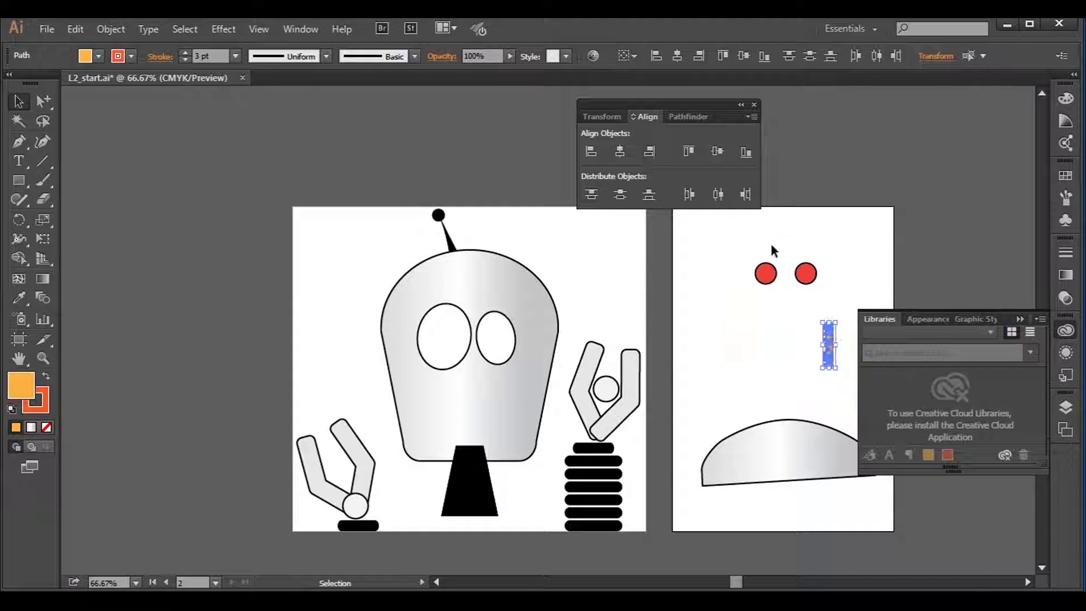
key("ctrl+z")
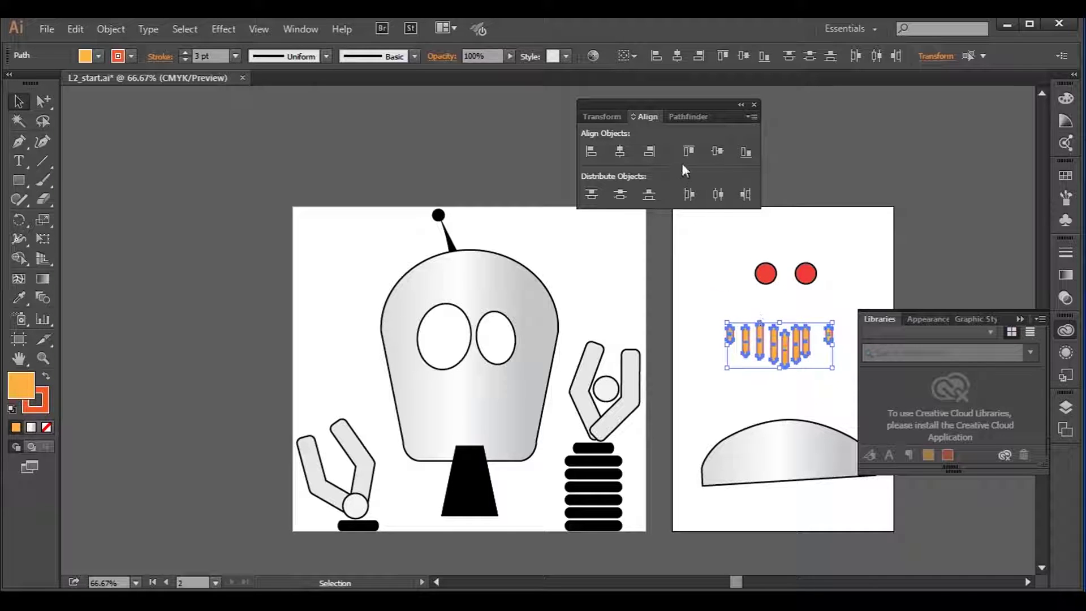
- Try top and vertical-centre alignment, undoing both, then align the bars on their bottom edges
left_click(688, 151)
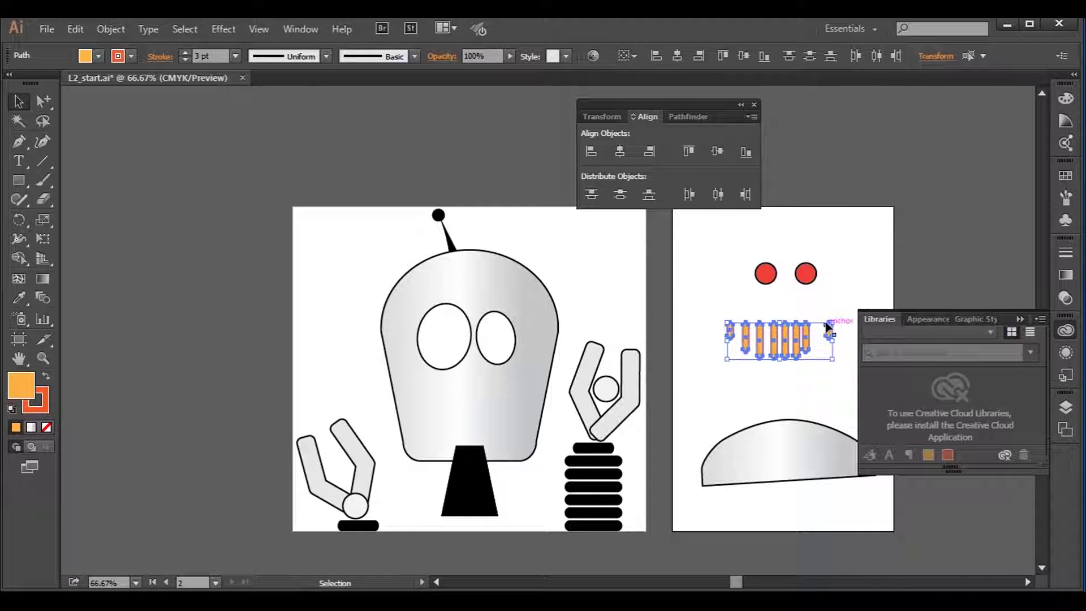
key("ctrl+z")
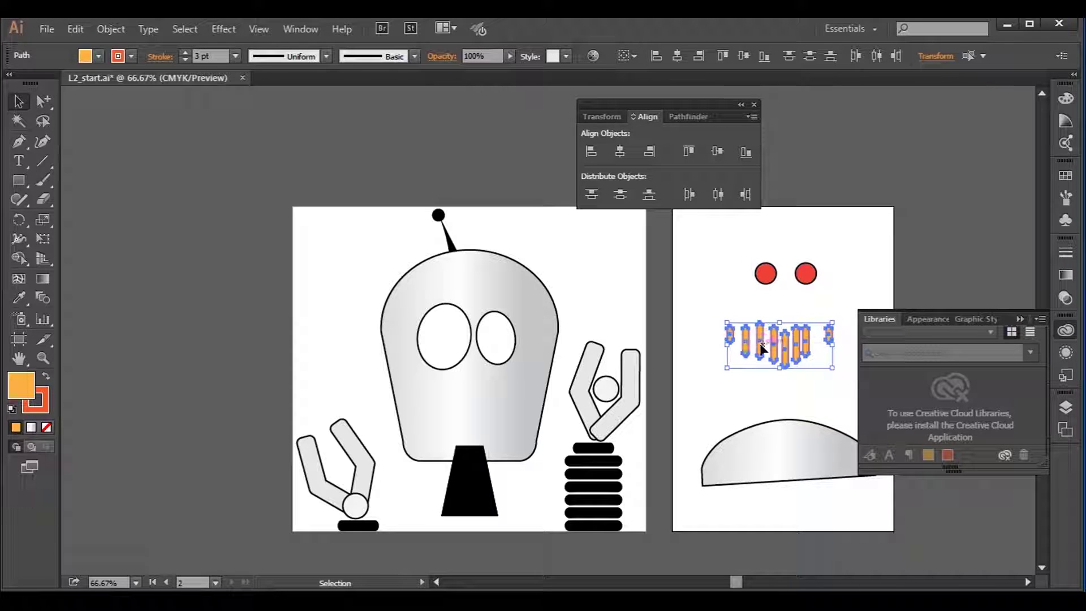
left_click(717, 151)
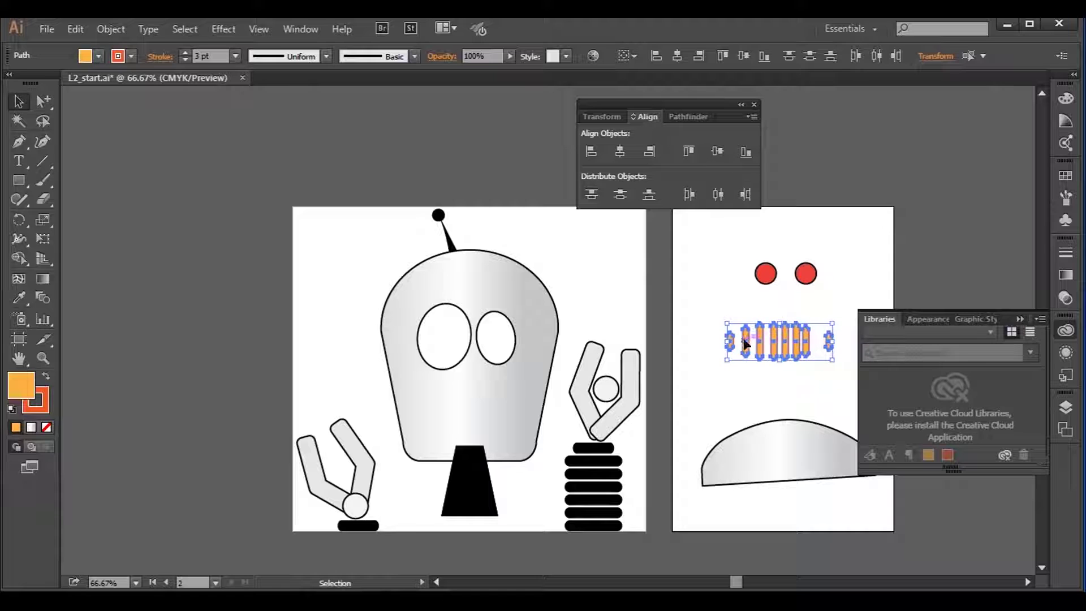
key("ctrl+z")
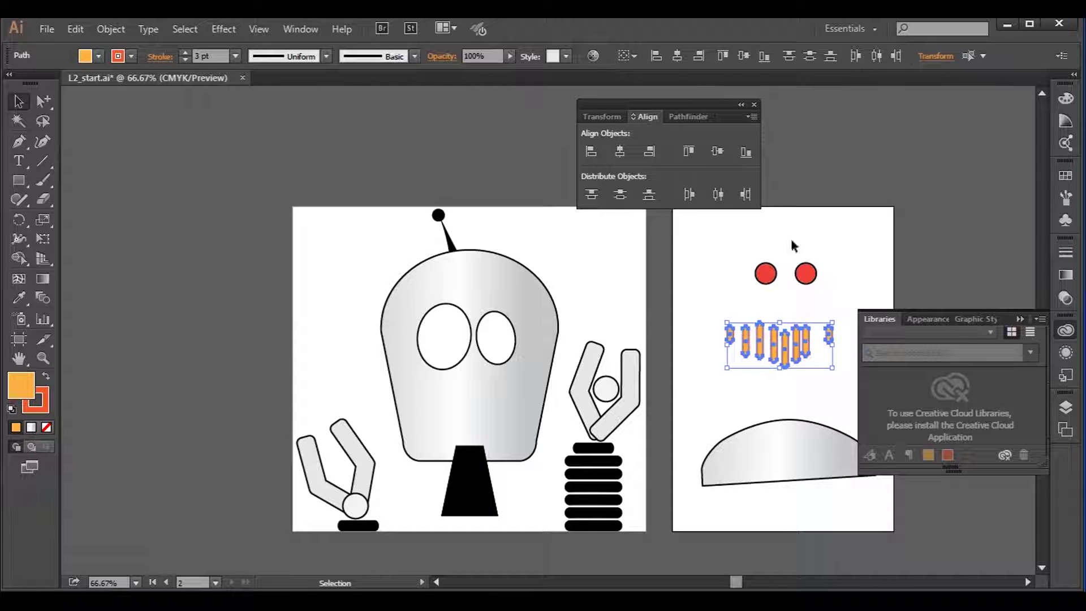
left_click(746, 151)
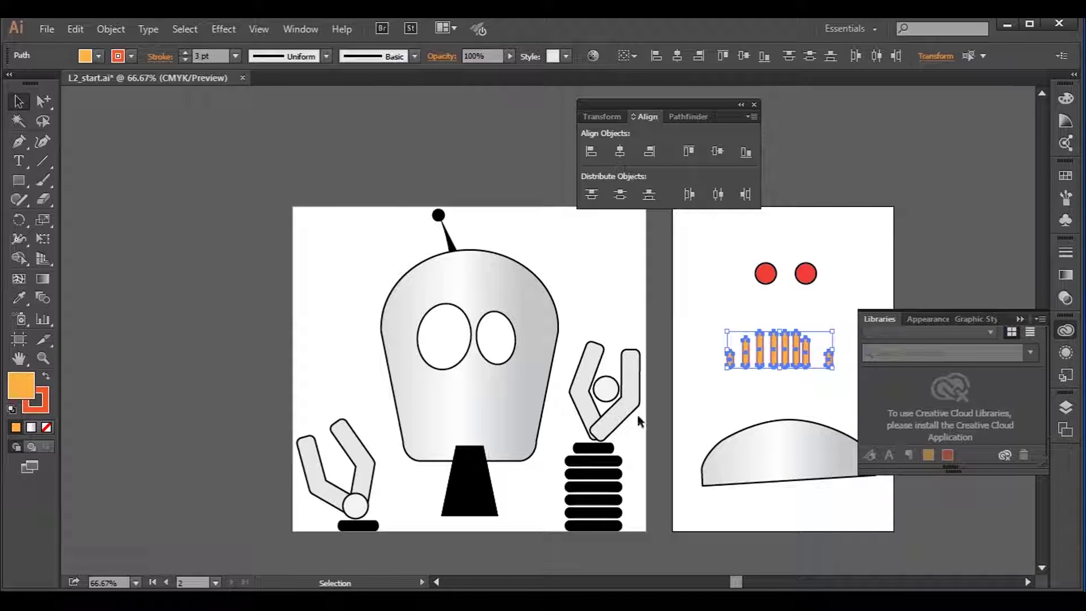
left_click(735, 357)
- Space the orange mouth bars evenly by horizontal centres and align them on their vertical centres
left_click(694, 194)
left_click(718, 195)
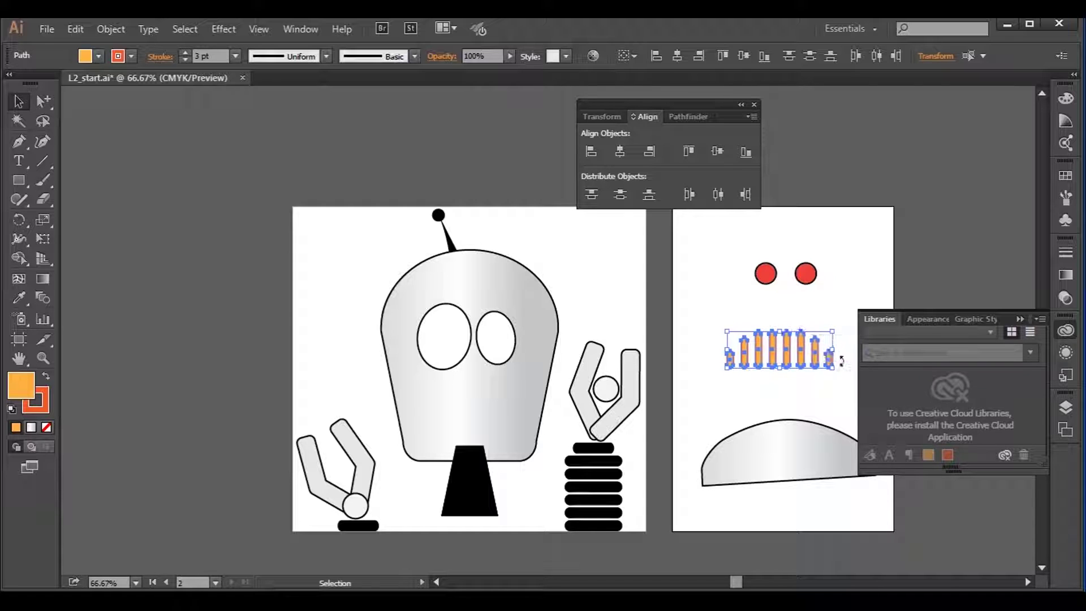
left_click(718, 151)
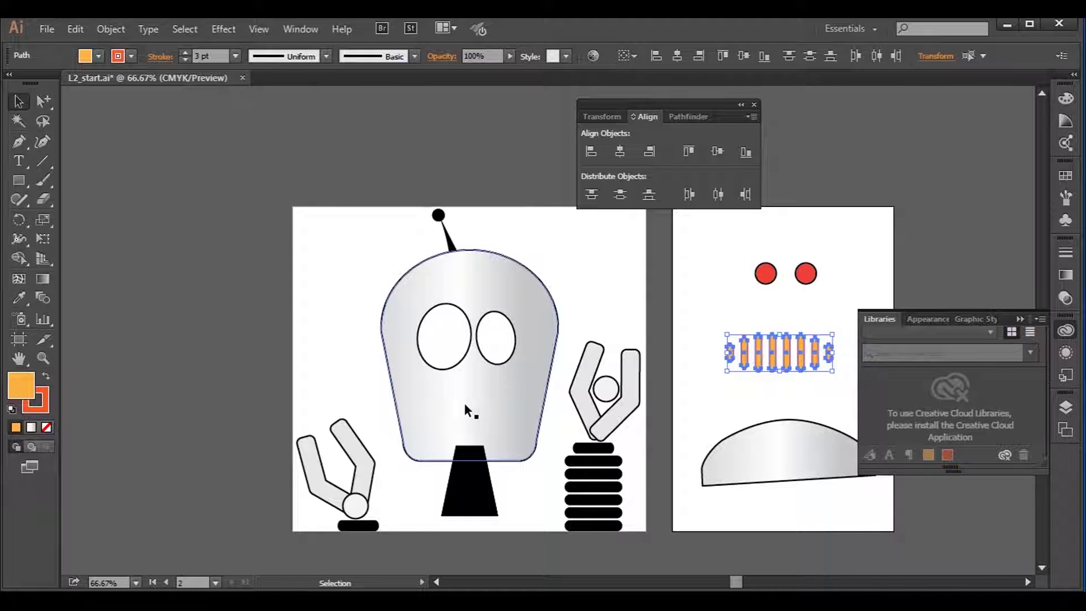
- Move the orange bars onto the robot's face and the two red pupils into the eyes
left_click_drag(788, 351, 484, 406)
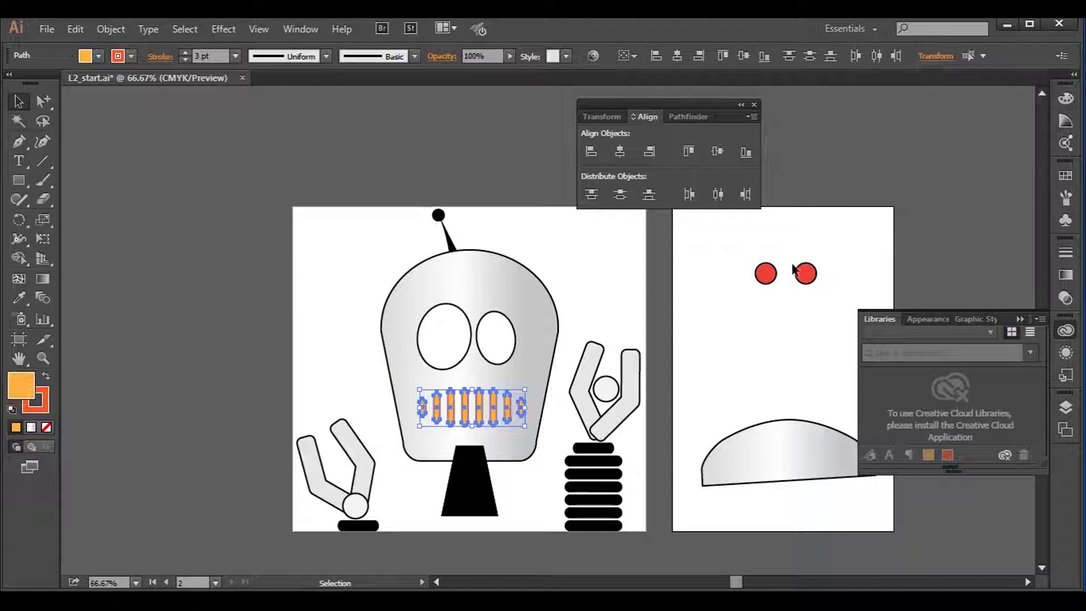
left_click_drag(728, 245, 840, 310)
left_click_drag(807, 278, 491, 337)
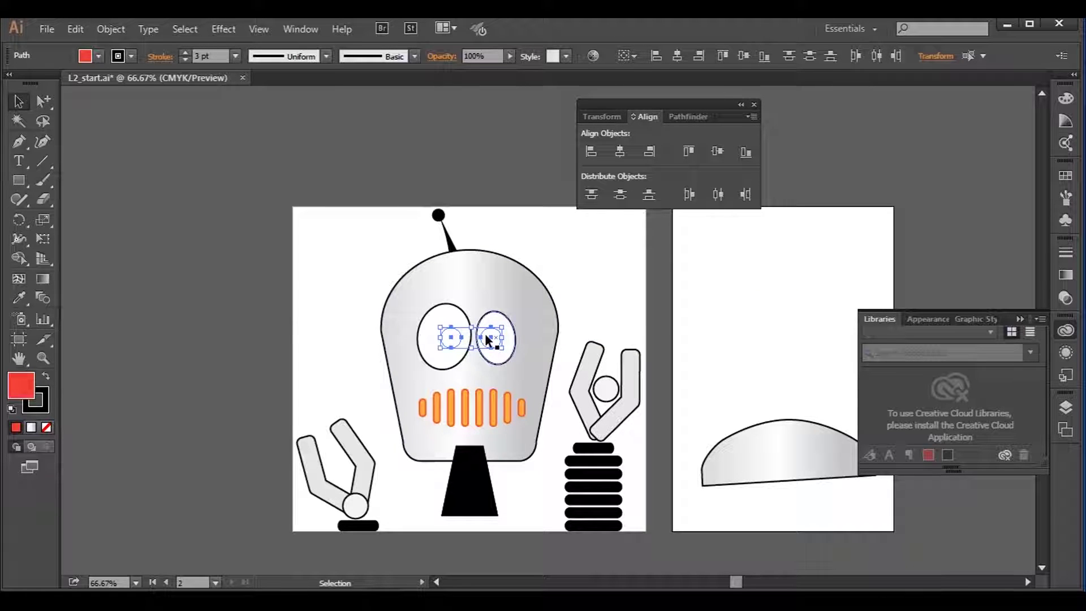
- Bring the red pupils in front of the white eye shapes with Arrange > Bring to Front, then deselect
right_click(486, 339)
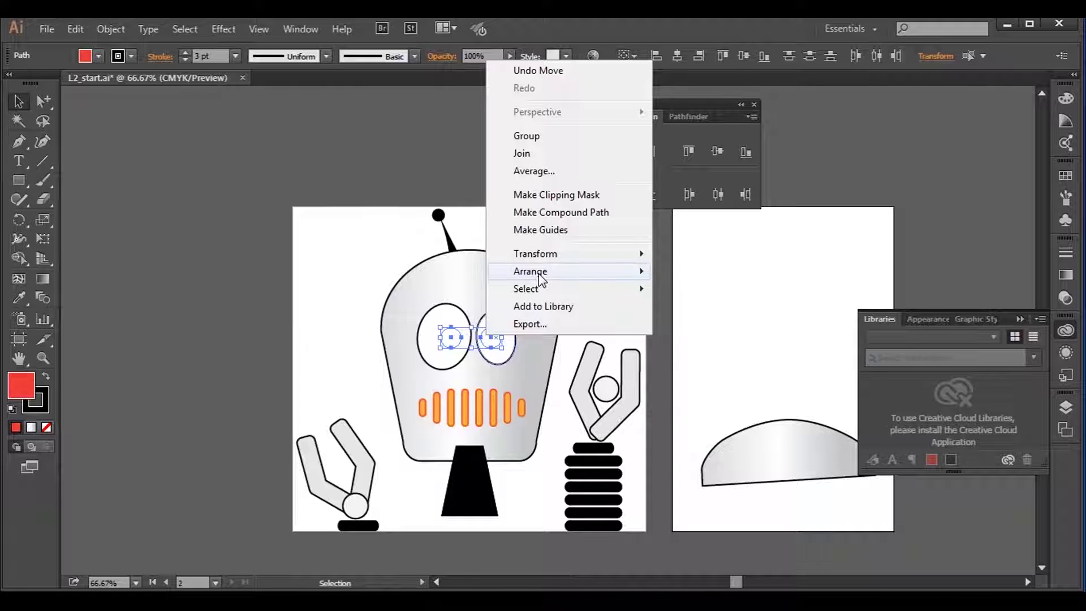
mouse_move(567, 280)
left_click(691, 273)
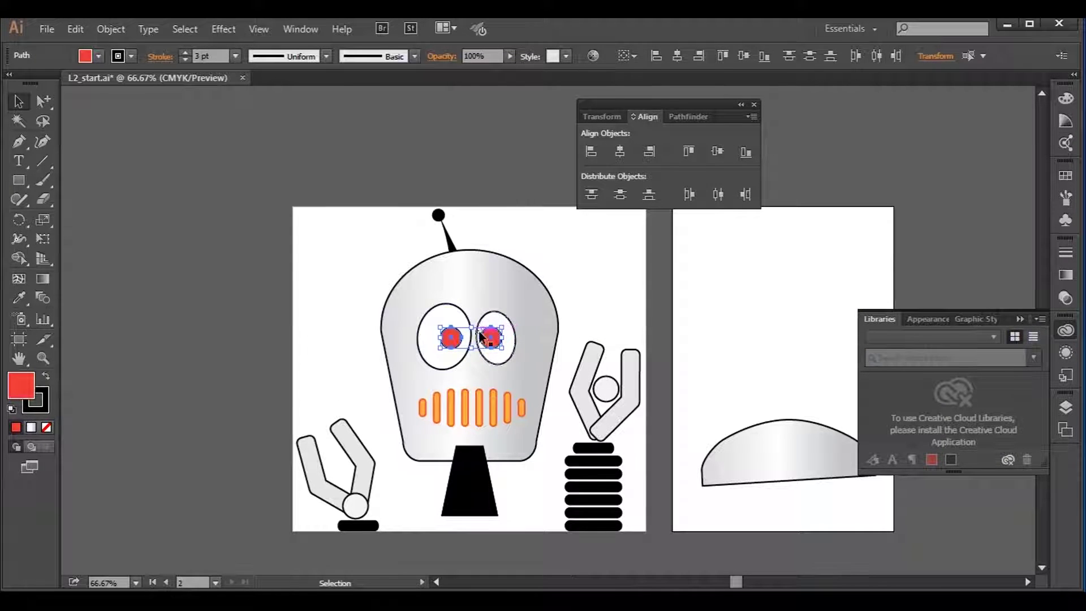
right_click(499, 338)
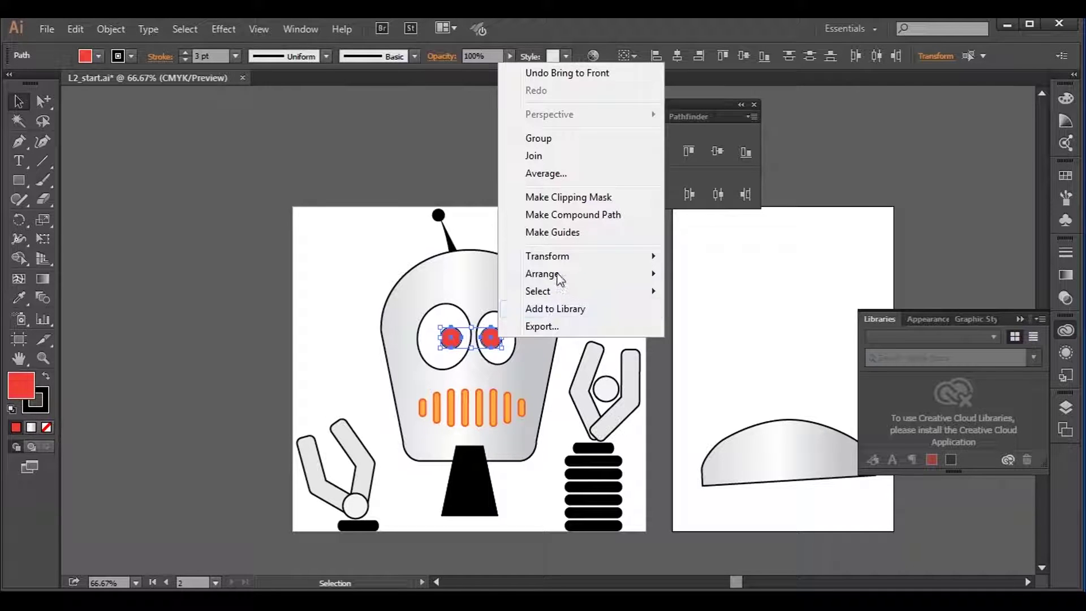
mouse_move(553, 274)
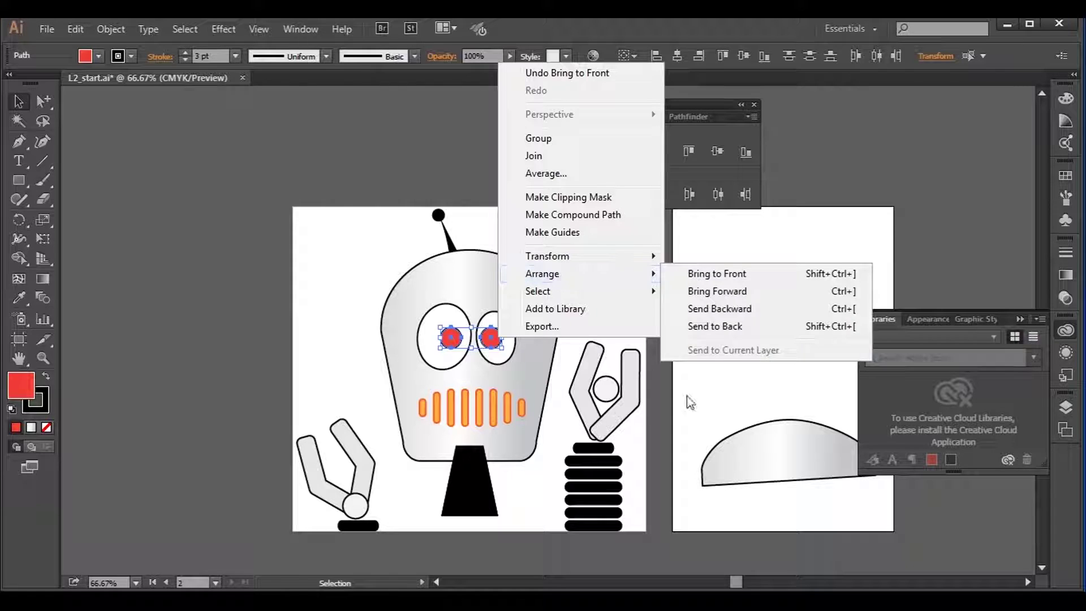
left_click(791, 544)
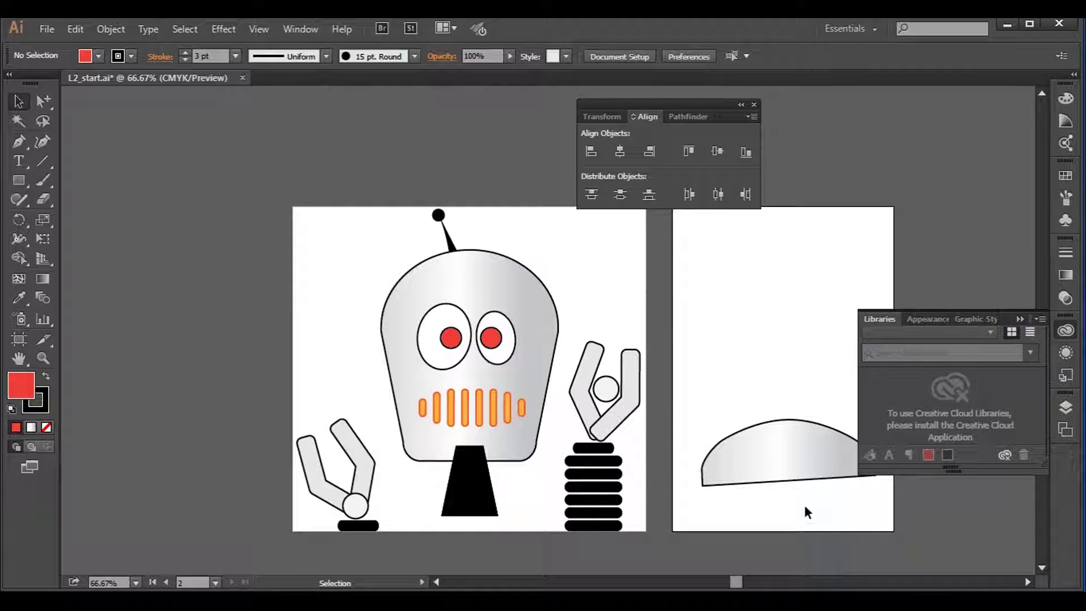
- Drag the grey gradient dome from the right artboard to the robot's base under the neck
left_click_drag(779, 477, 463, 516)
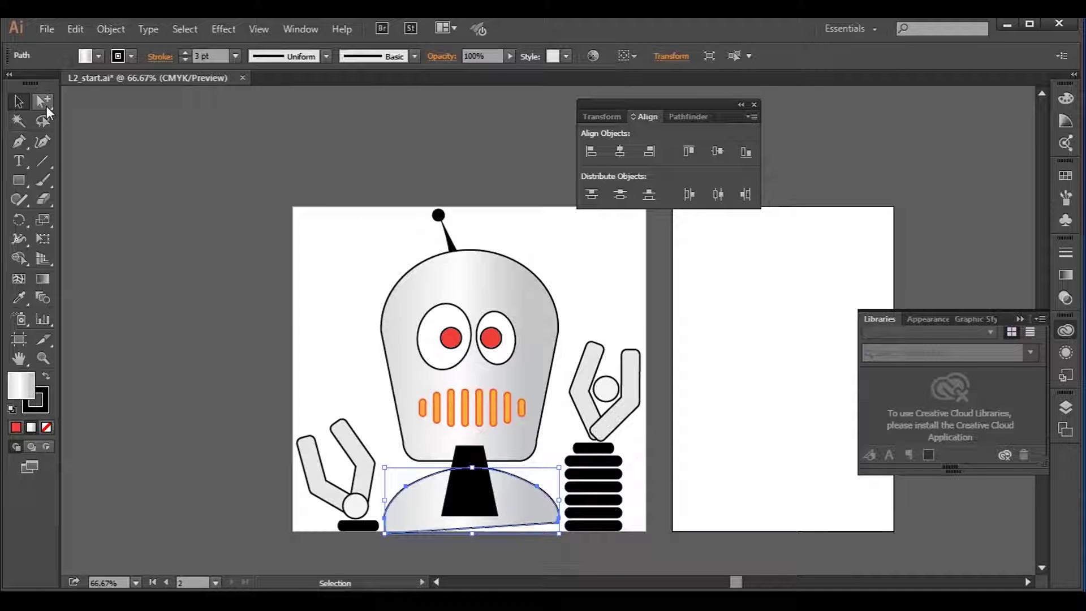
left_click_drag(46, 107, 102, 105)
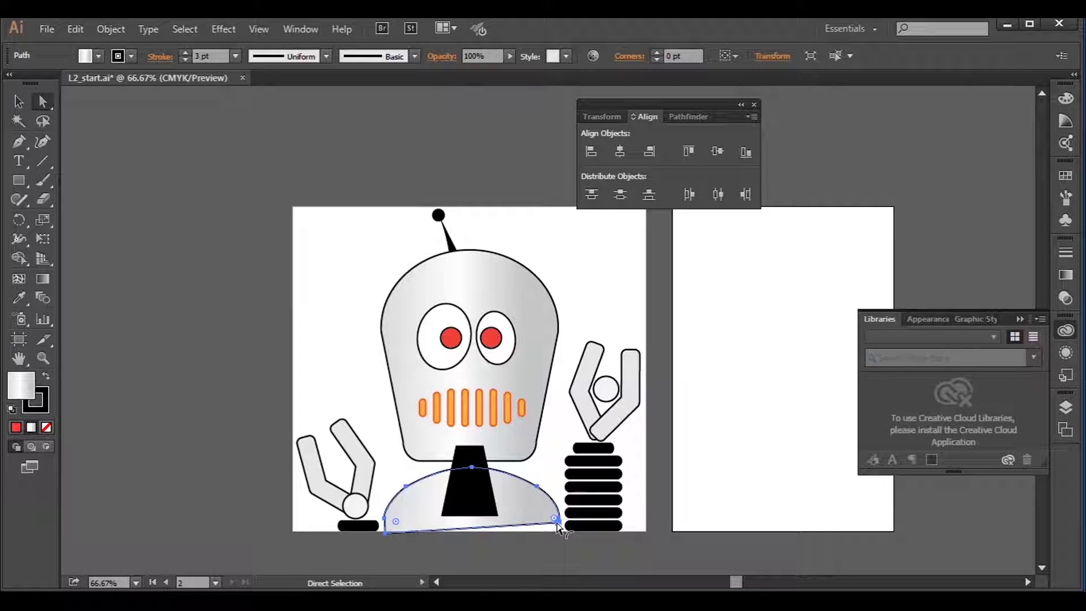
mouse_move(559, 526)
left_mouse_down()
mouse_move(554, 535)
mouse_move(562, 527)
left_mouse_up()
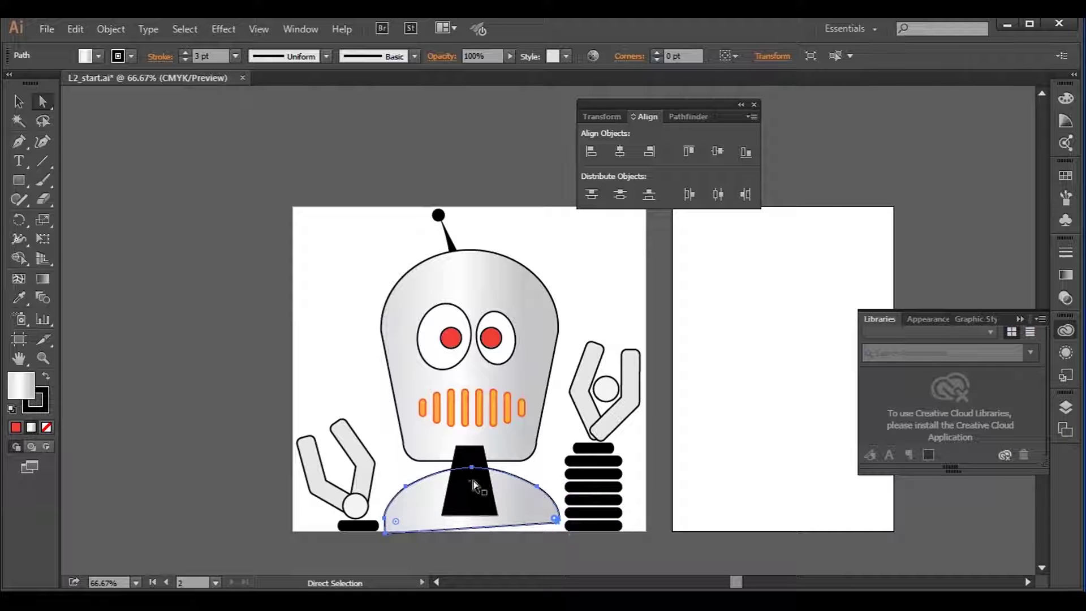
- Zoom in and raise the dome's lower-left anchor so its bottom edge is level
key("ctrl+plus")
key("ctrl+plus")
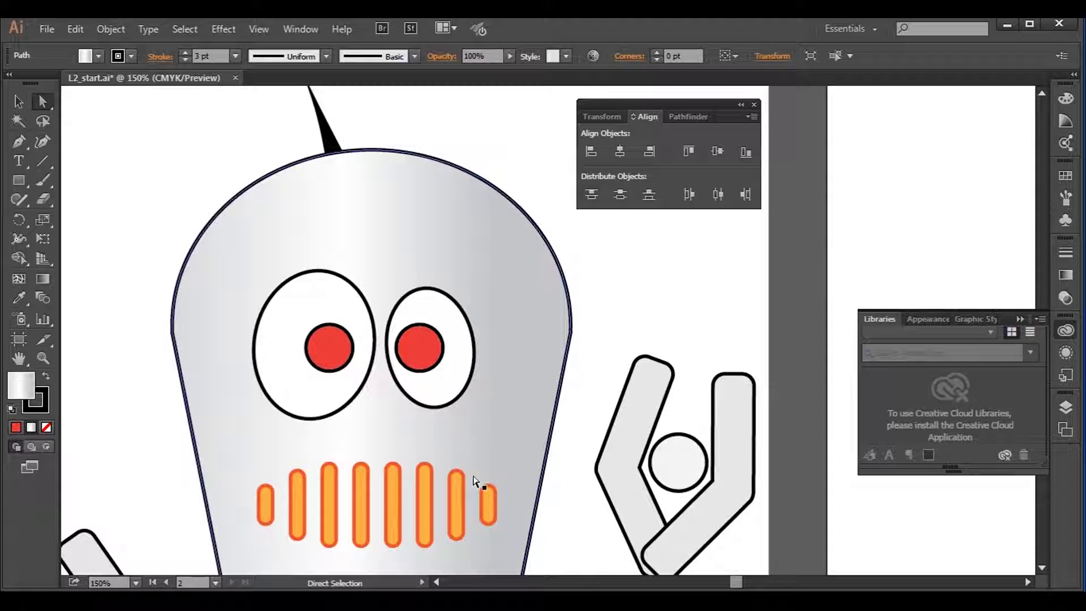
scroll(464, 431, "down", 6)
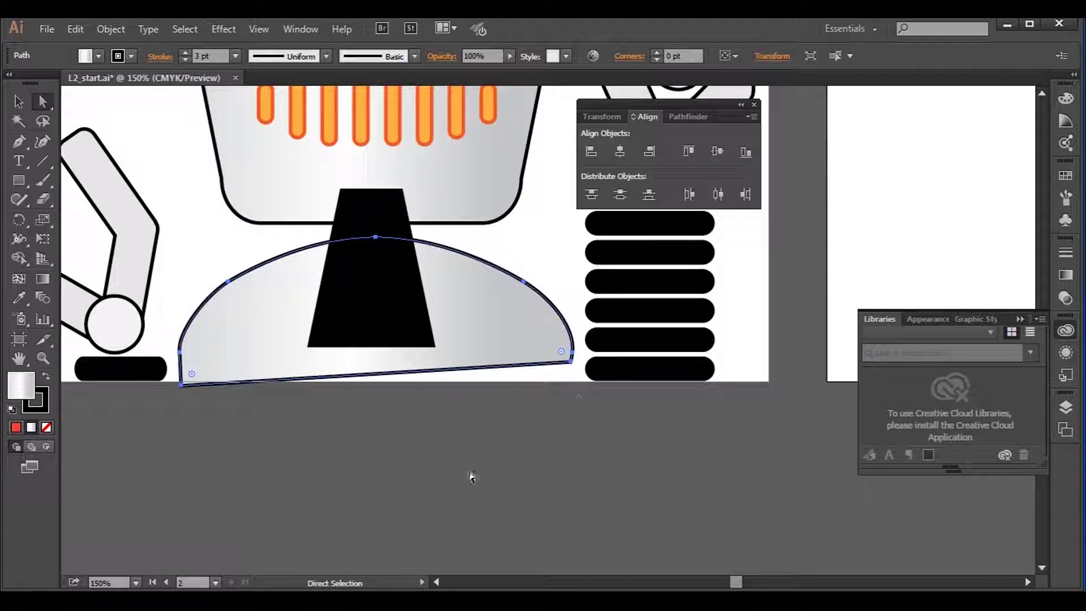
left_click_drag(573, 366, 570, 380)
key("ctrl+z")
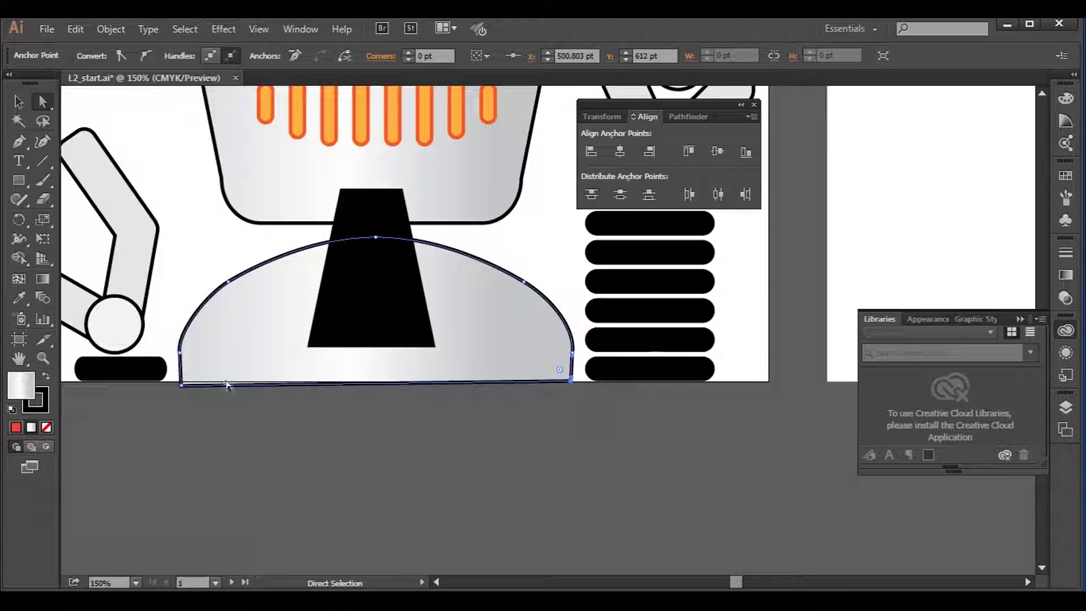
left_click_drag(183, 385, 181, 381)
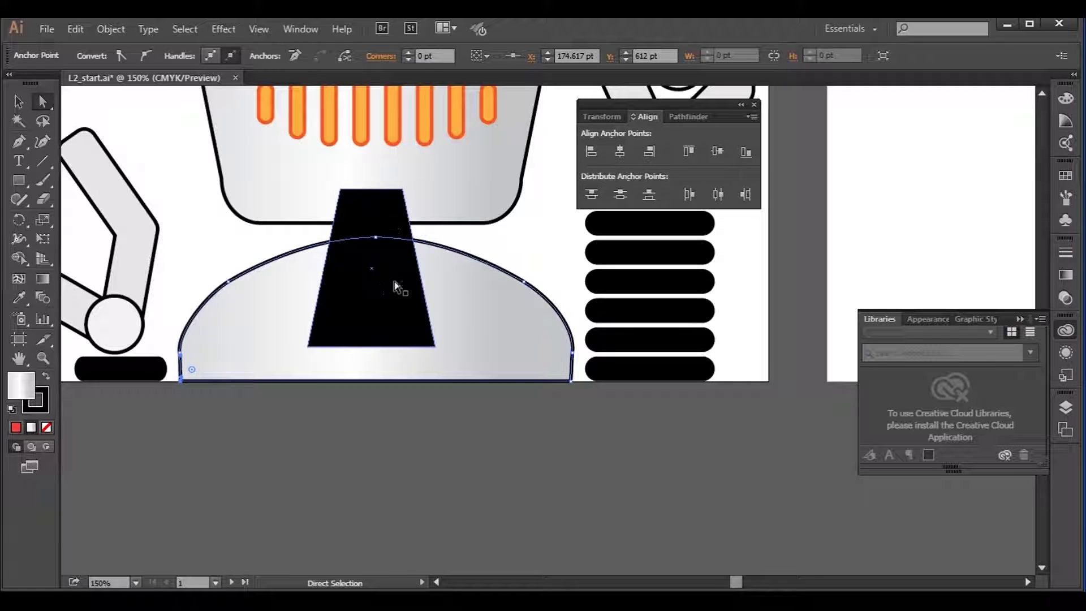
- Bring the dome in front of the black neck and zoom back out
right_click(508, 304)
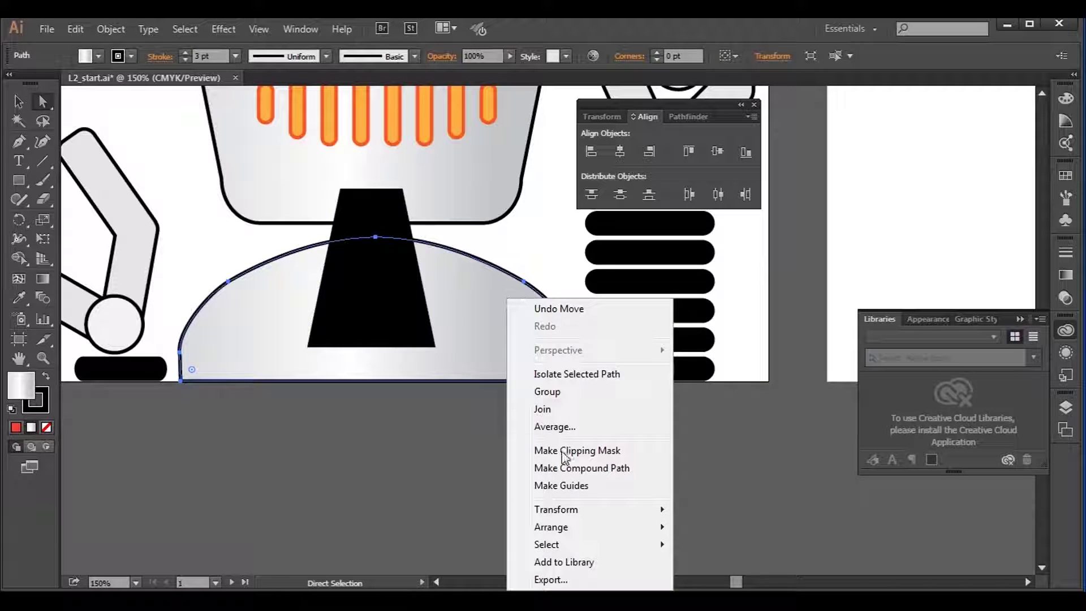
mouse_move(662, 531)
left_click(726, 527)
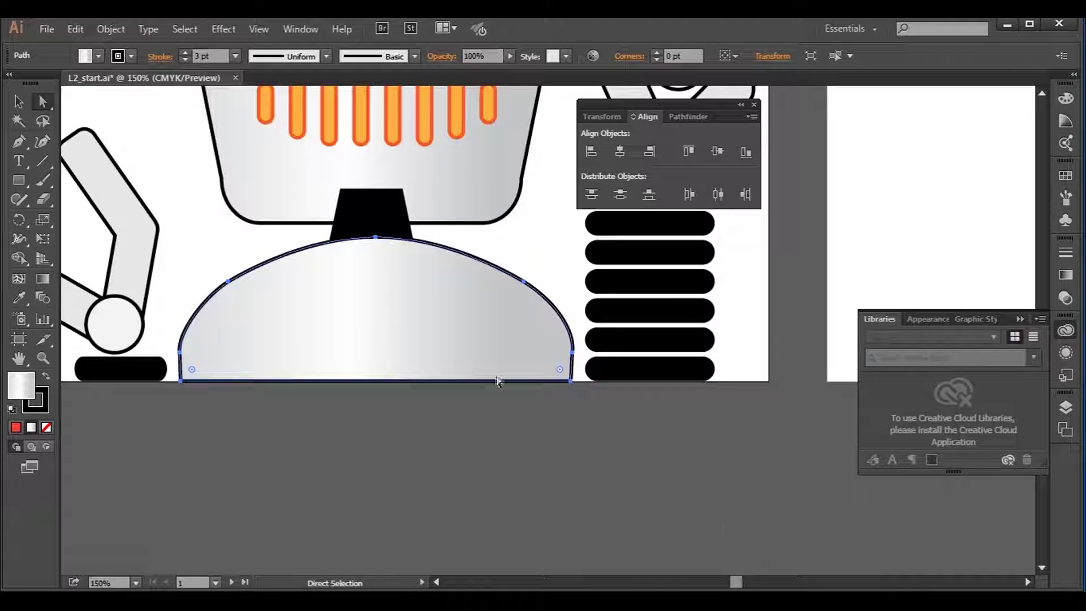
key("ctrl+minus")
key("ctrl+minus")
key("ctrl+minus")
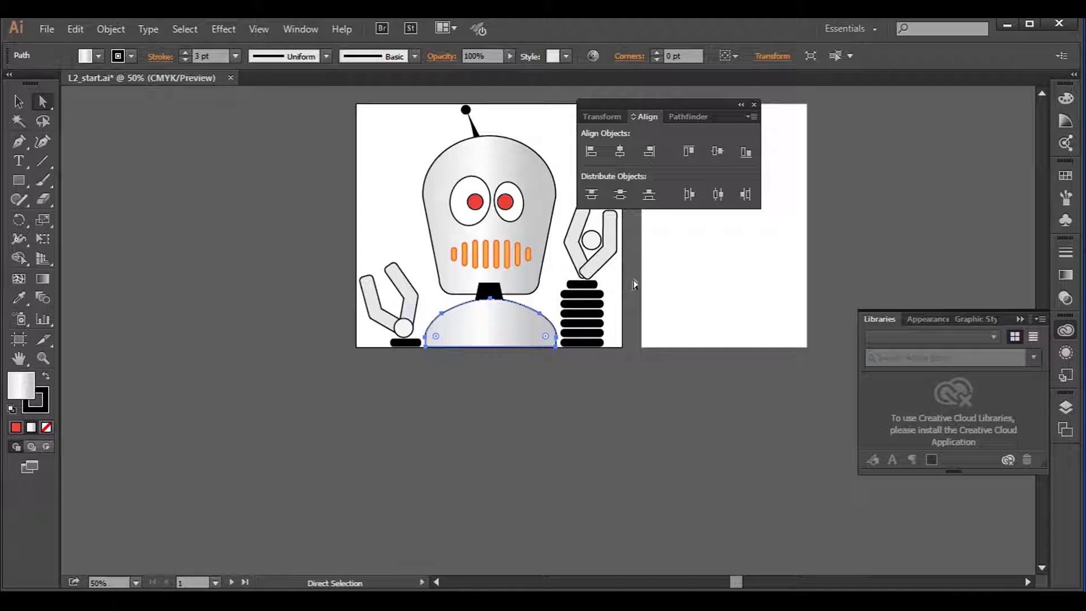
- At 100% zoom, move the right claw's circle down to the joint above the black bars
left_click_drag(623, 296, 589, 350)
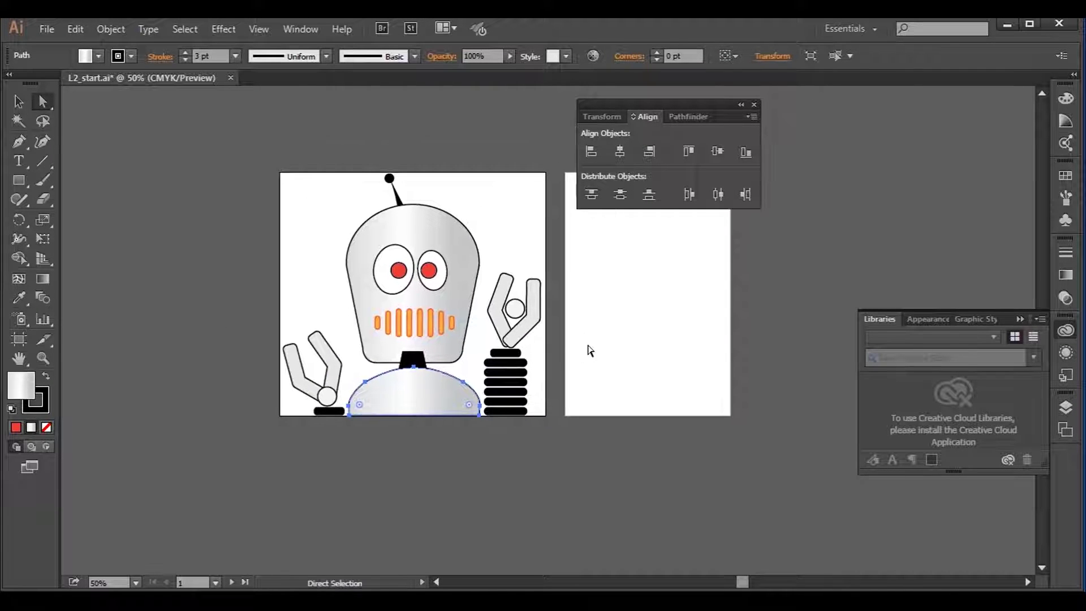
key("ctrl+plus")
key("ctrl+plus")
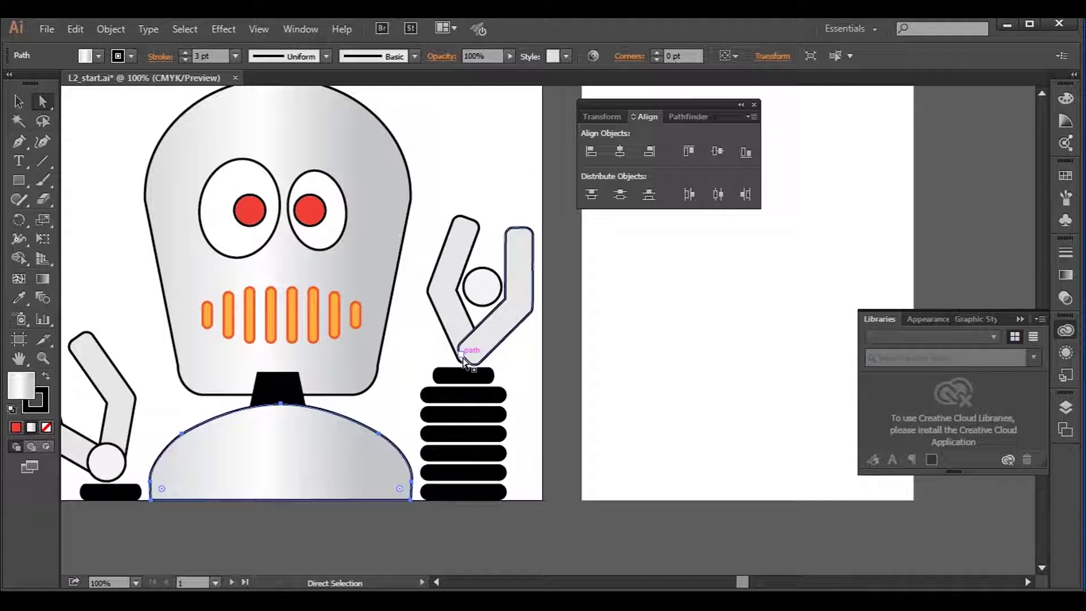
left_click(480, 287)
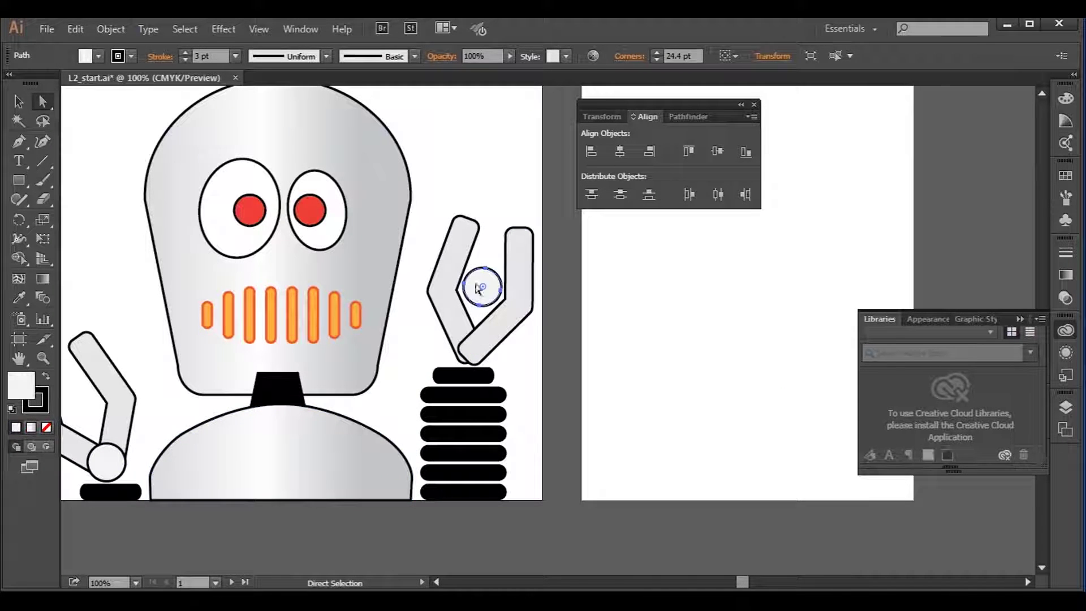
key("v")
left_click_drag(494, 297, 477, 360)
key("Right")
key("Right")
key("Right")
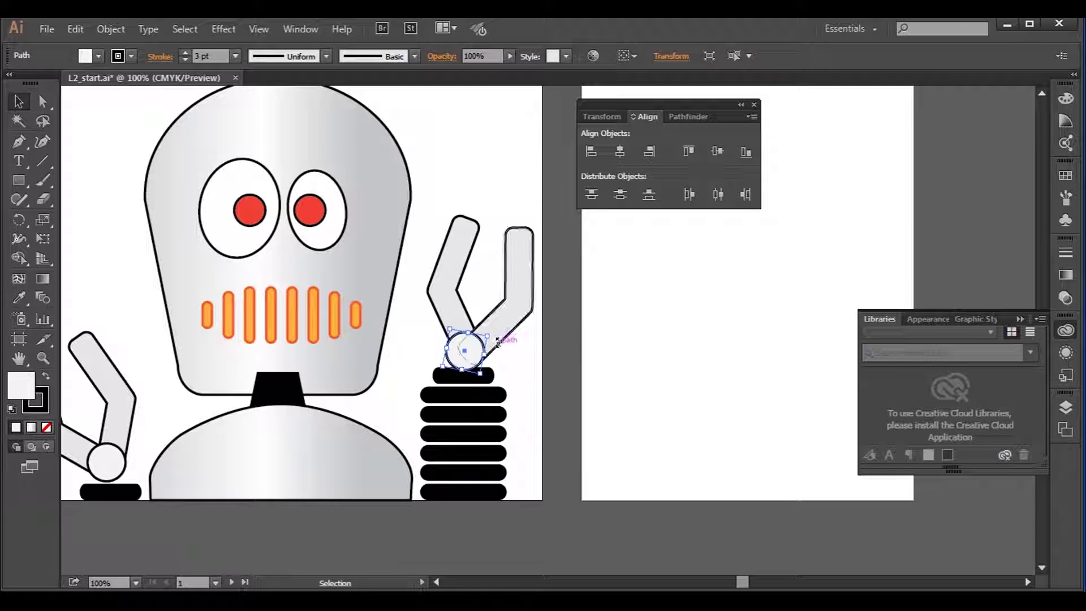
- Nudge the claw's joint circle two steps up and two steps right with the arrow keys
key("Right")
key("Right")
key("Right")
key("Right")
key("Up")
key("Up")
key("Up")
key("Right")
key("Right")
key("Right")
key("Right")
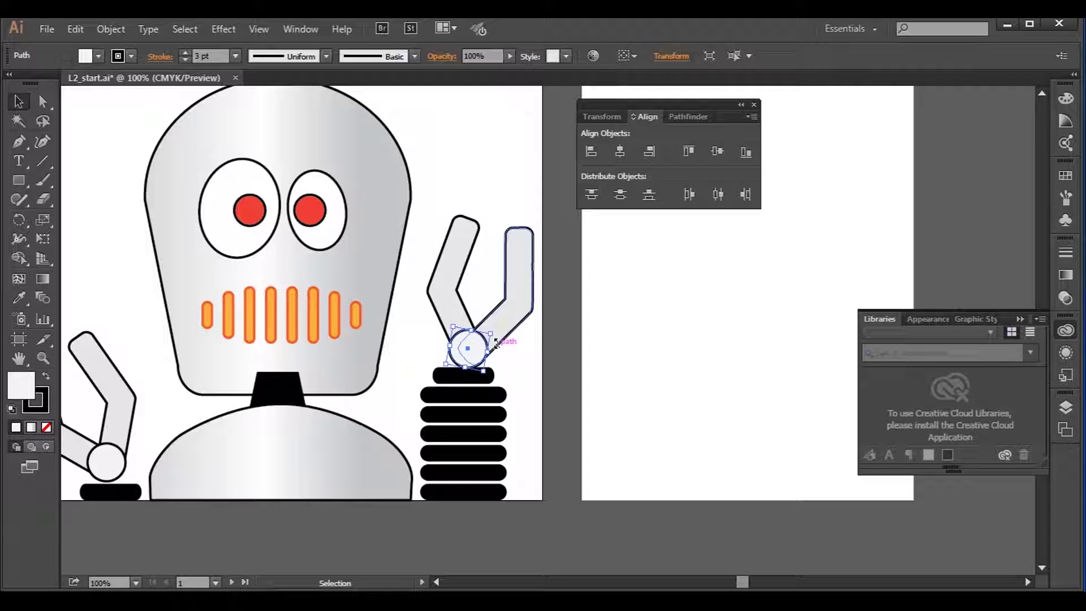
key("Up")
key("Up")
key("Up")
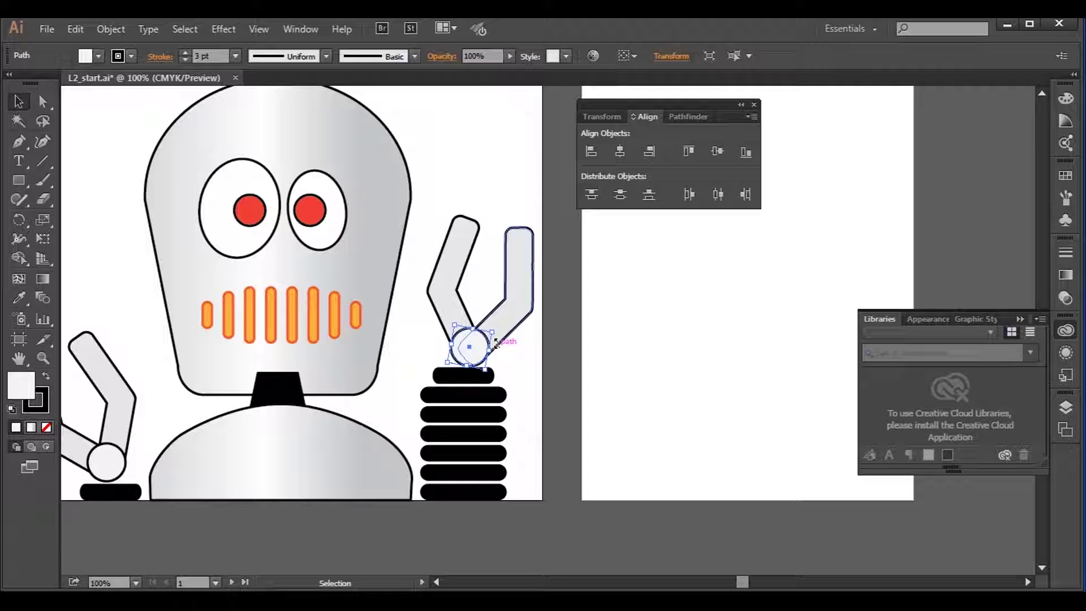